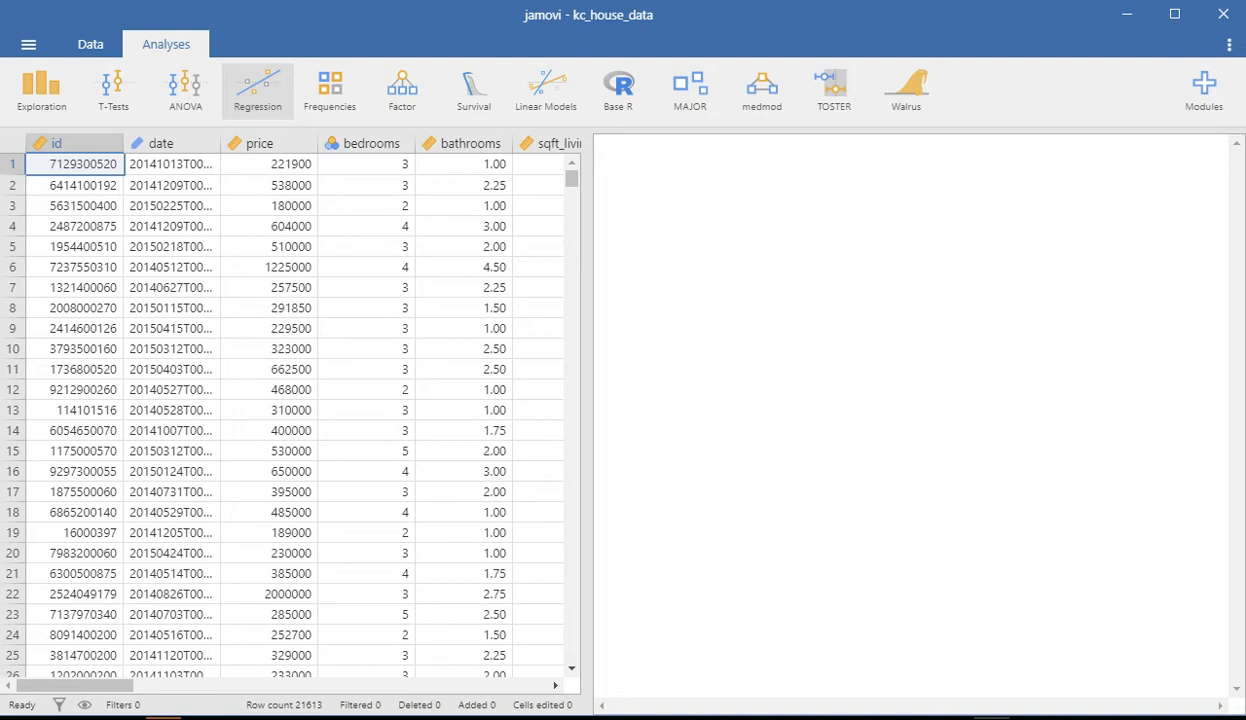
- Create a linear regression with price as the dependent variable and floors as a covariate
click(257, 88)
click(278, 167)
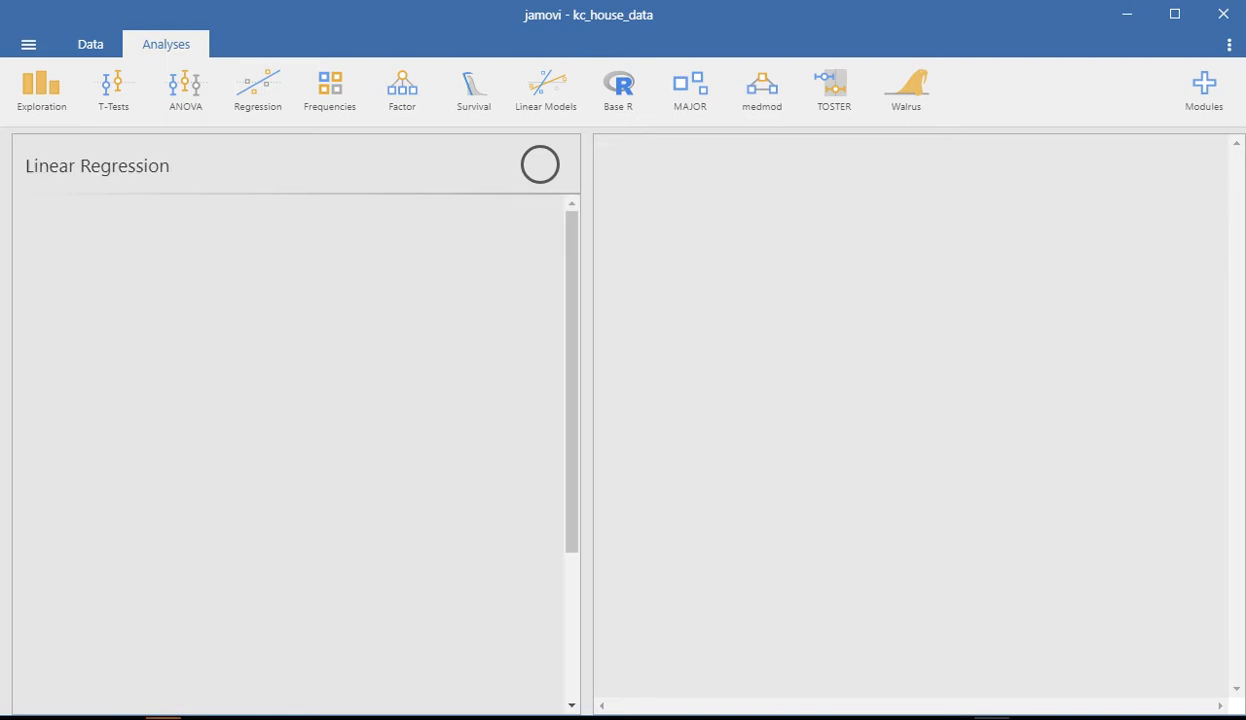
click(66, 246)
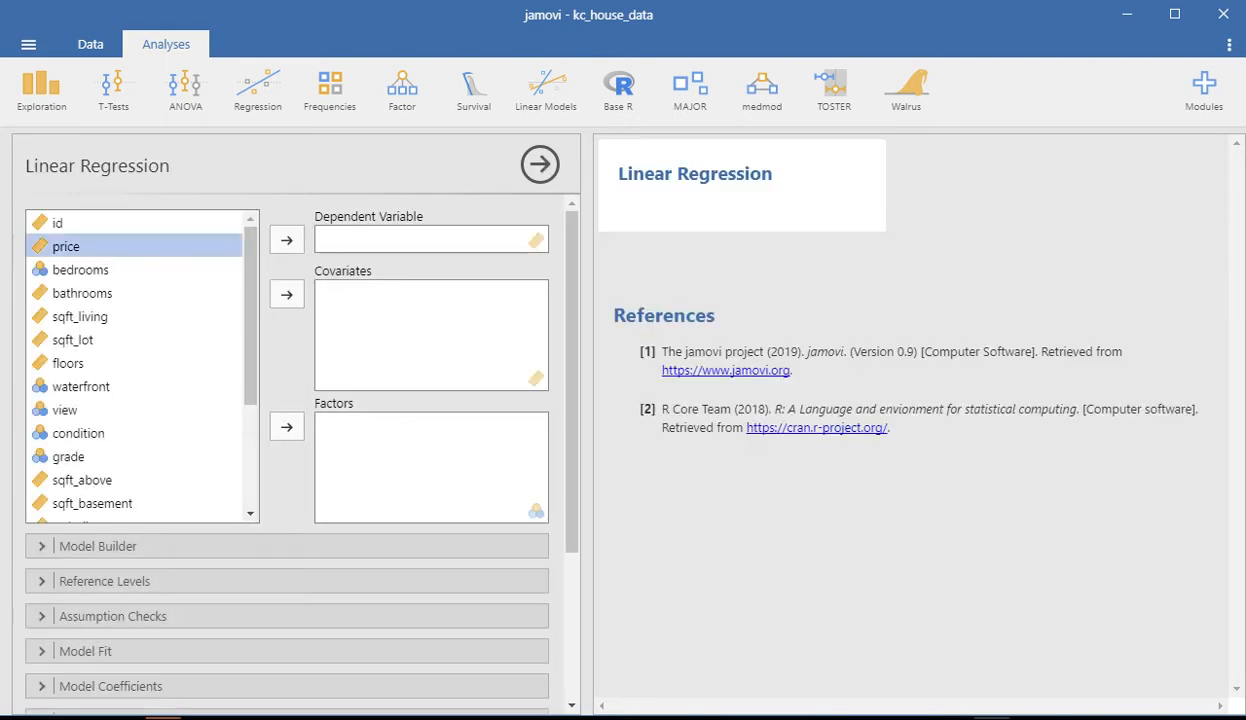
click(287, 240)
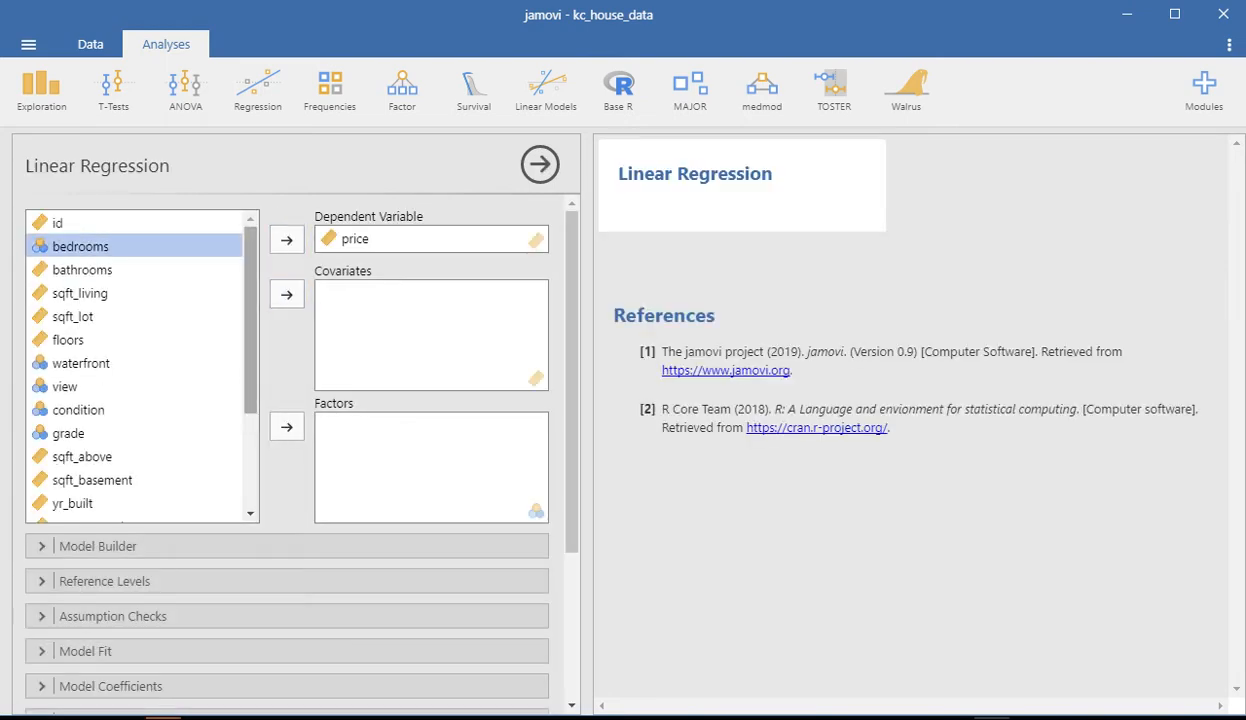
click(68, 340)
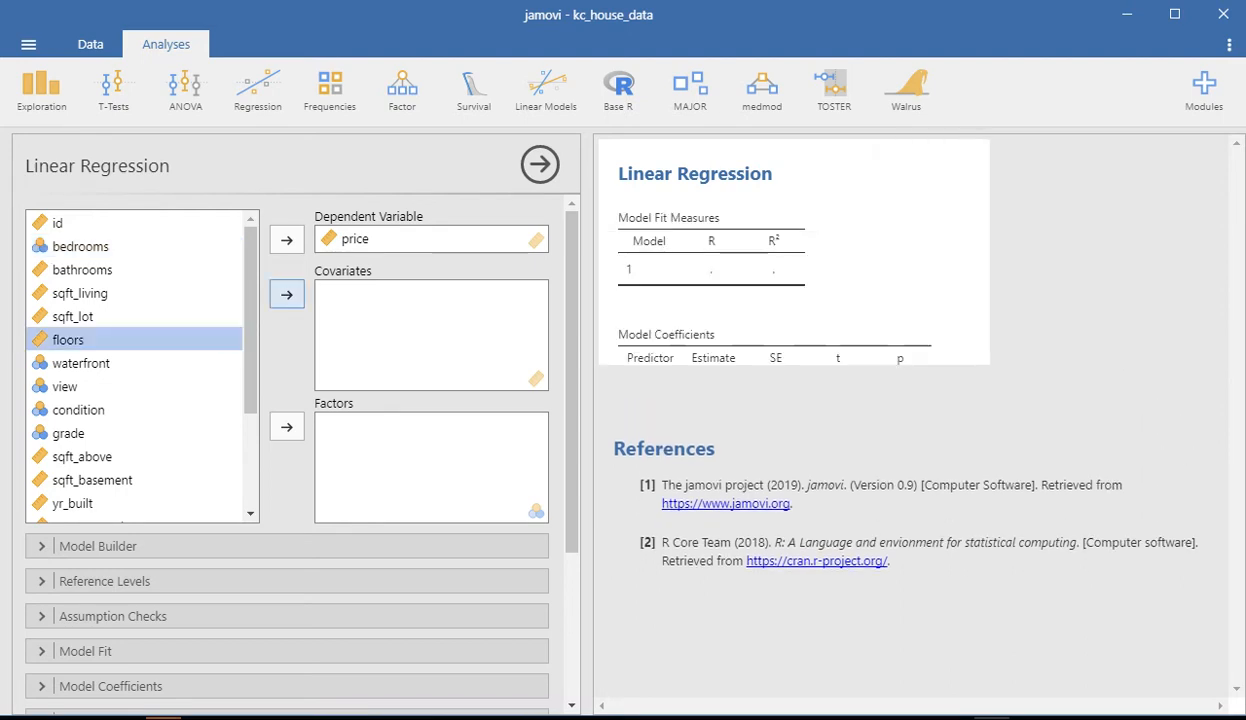
click(287, 294)
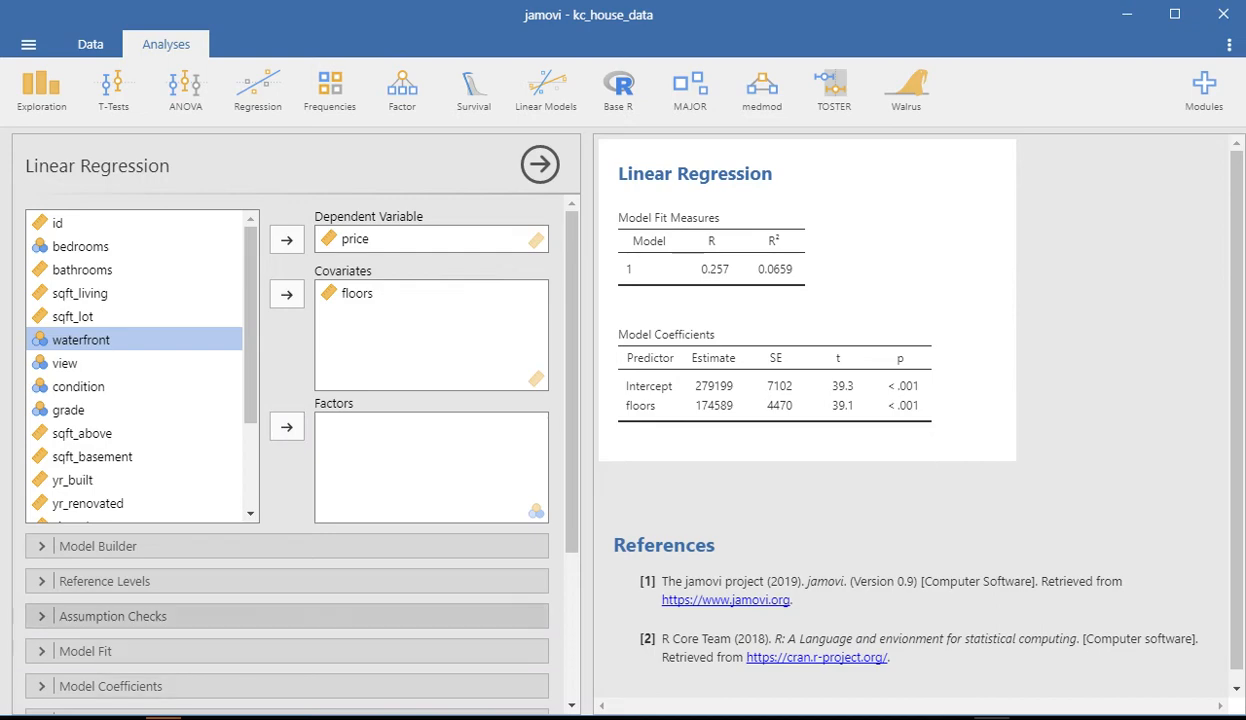
- Switch to Chrome, close the unresponsive Kaggle page, and return to the regression analysis
mouse_move(163, 716)
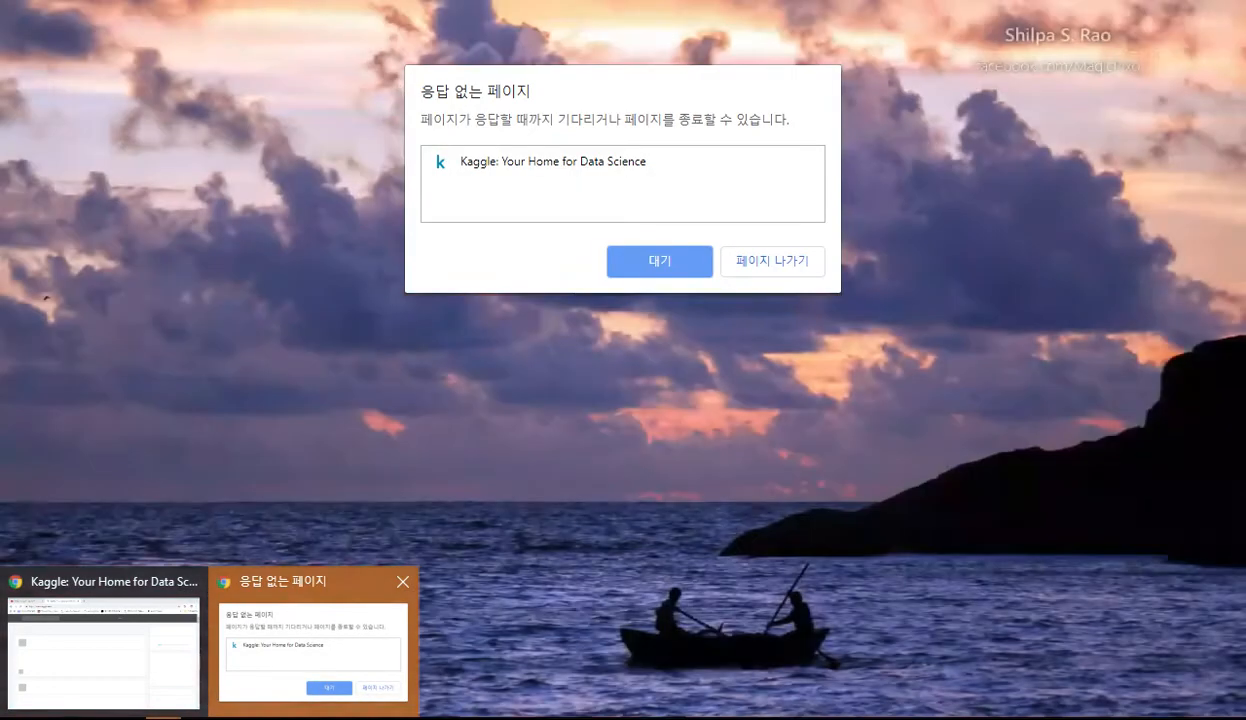
click(313, 645)
click(991, 717)
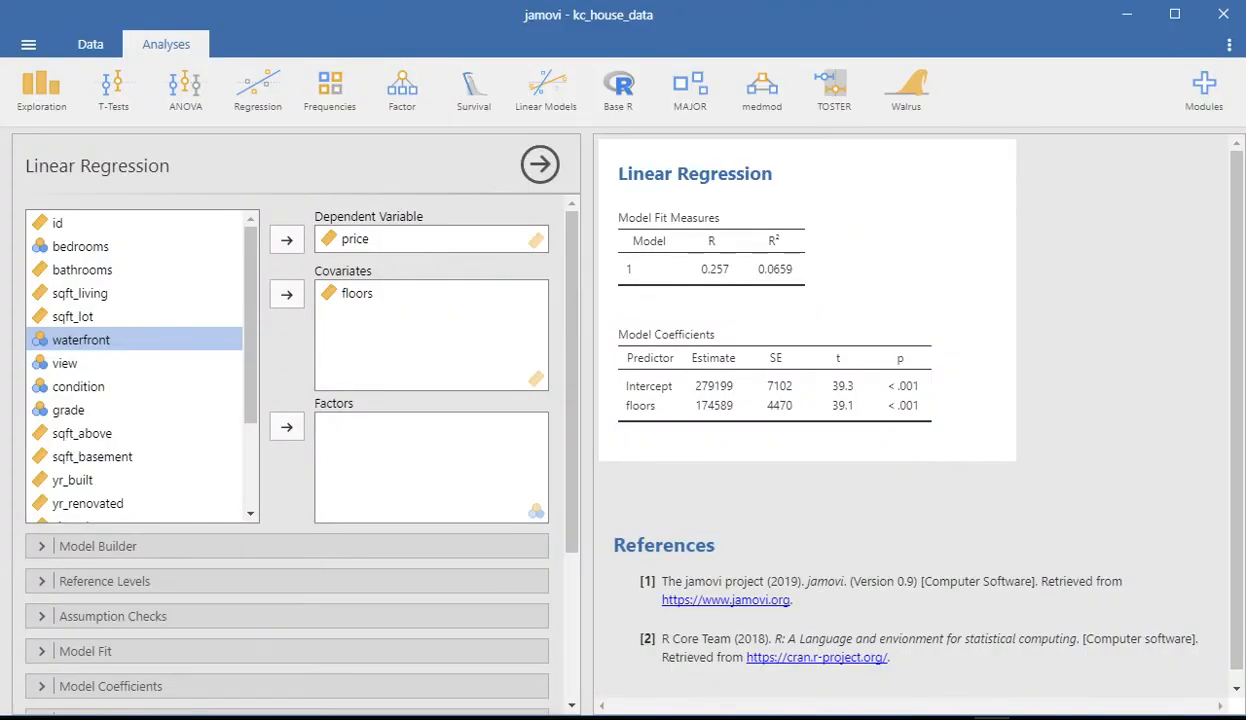
click(163, 717)
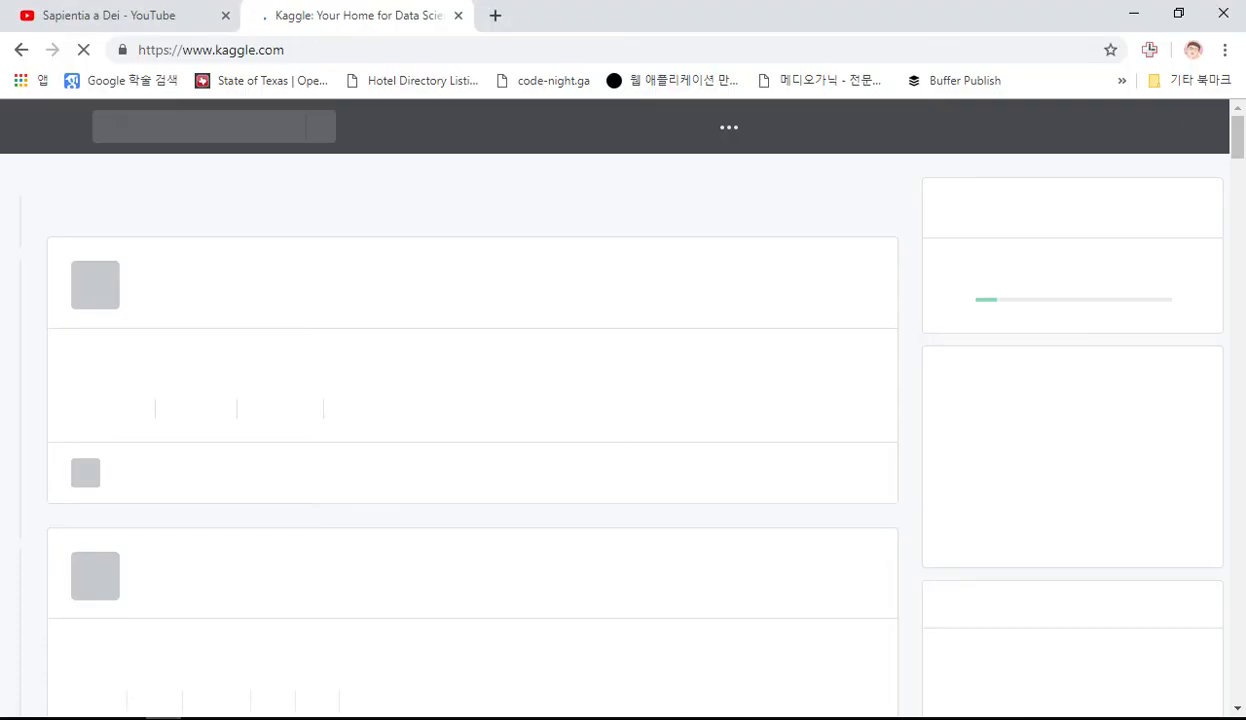
click(458, 15)
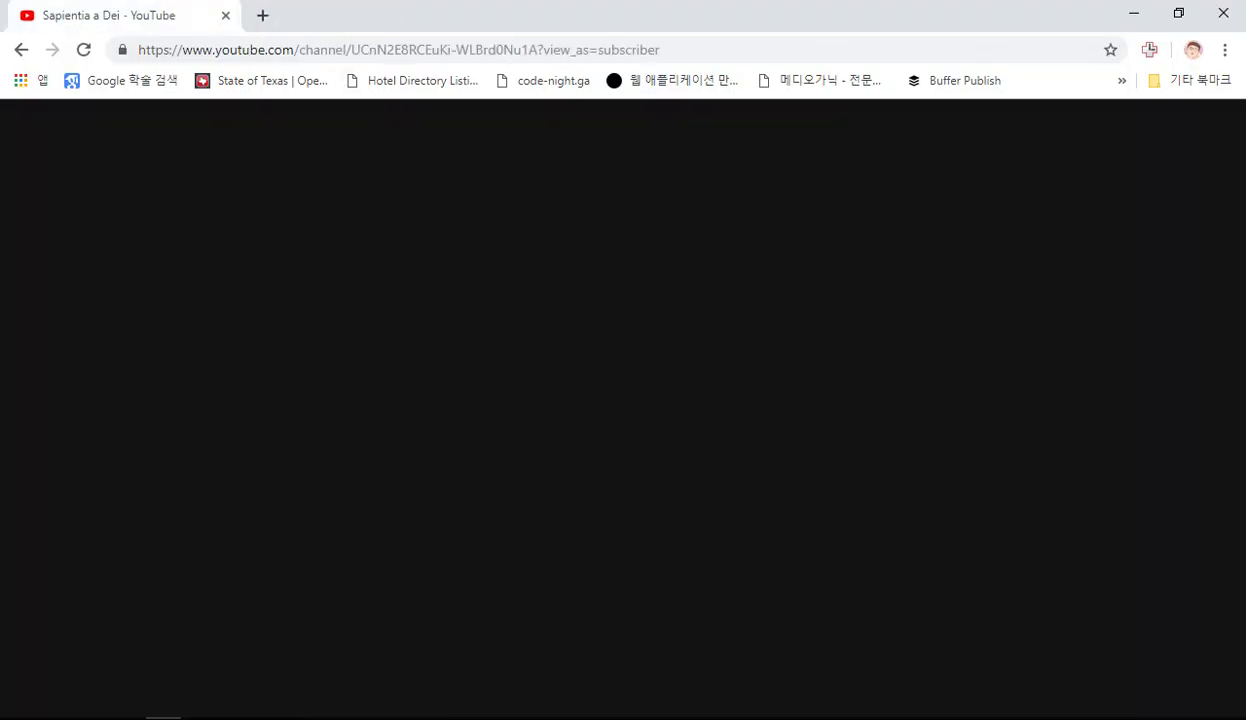
click(1134, 14)
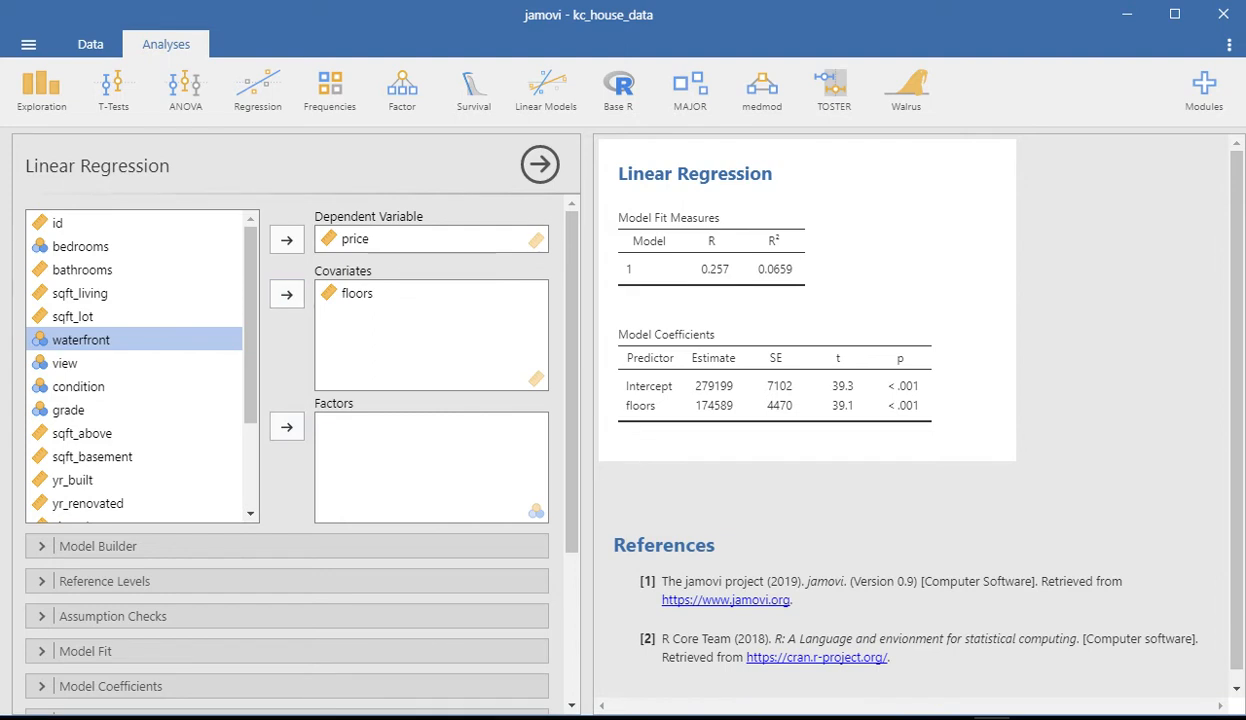
- Add waterfront as a second covariate and include the floors by waterfront interaction in Block 1 of the regression model
click(286, 294)
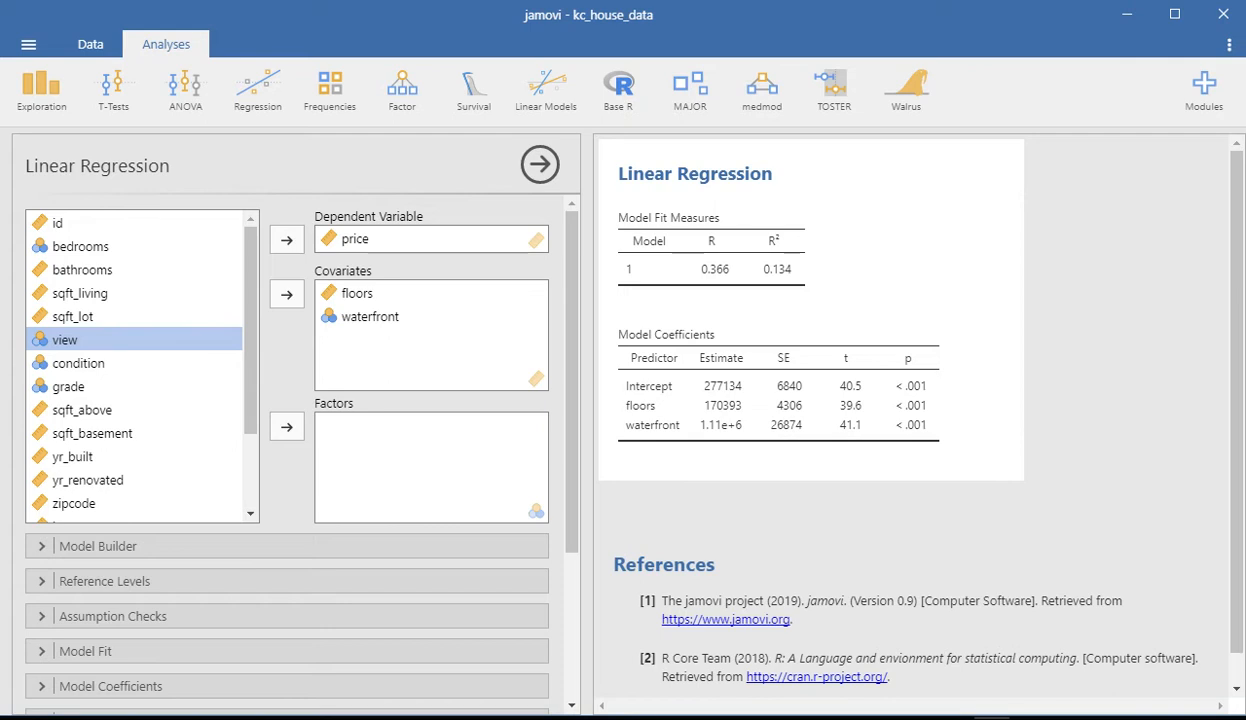
click(98, 546)
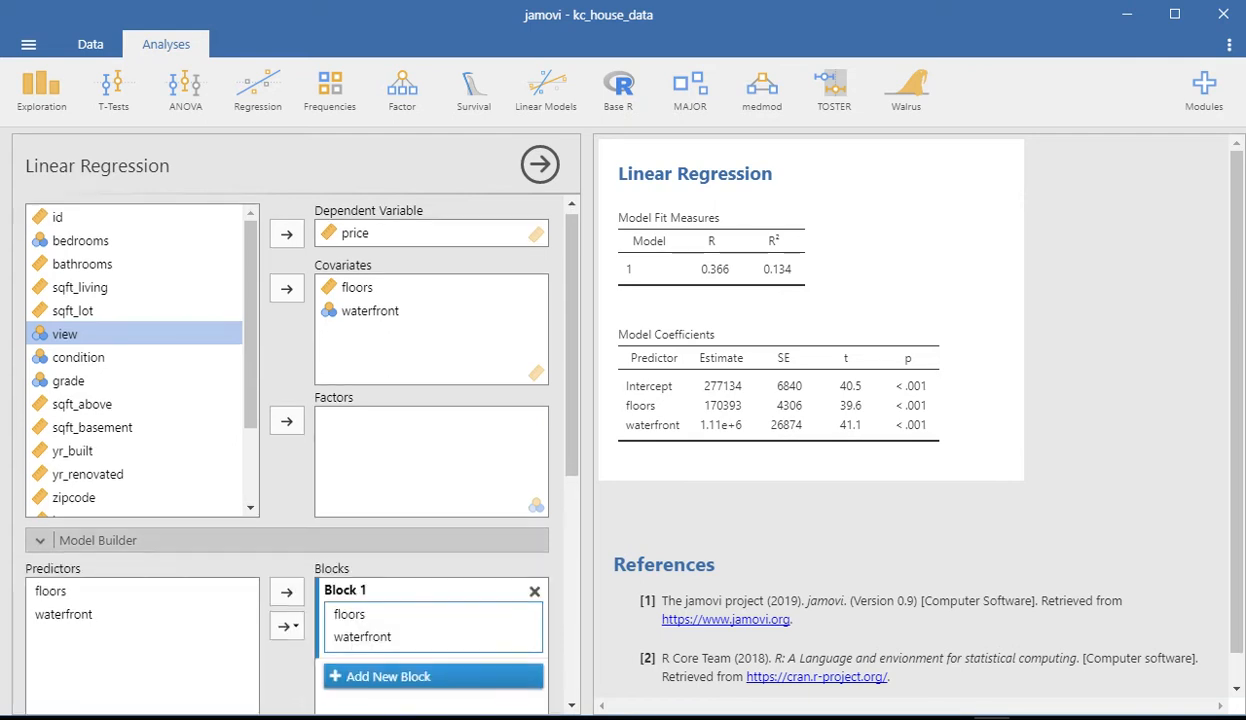
scroll(292, 440, down, 3)
click(51, 402)
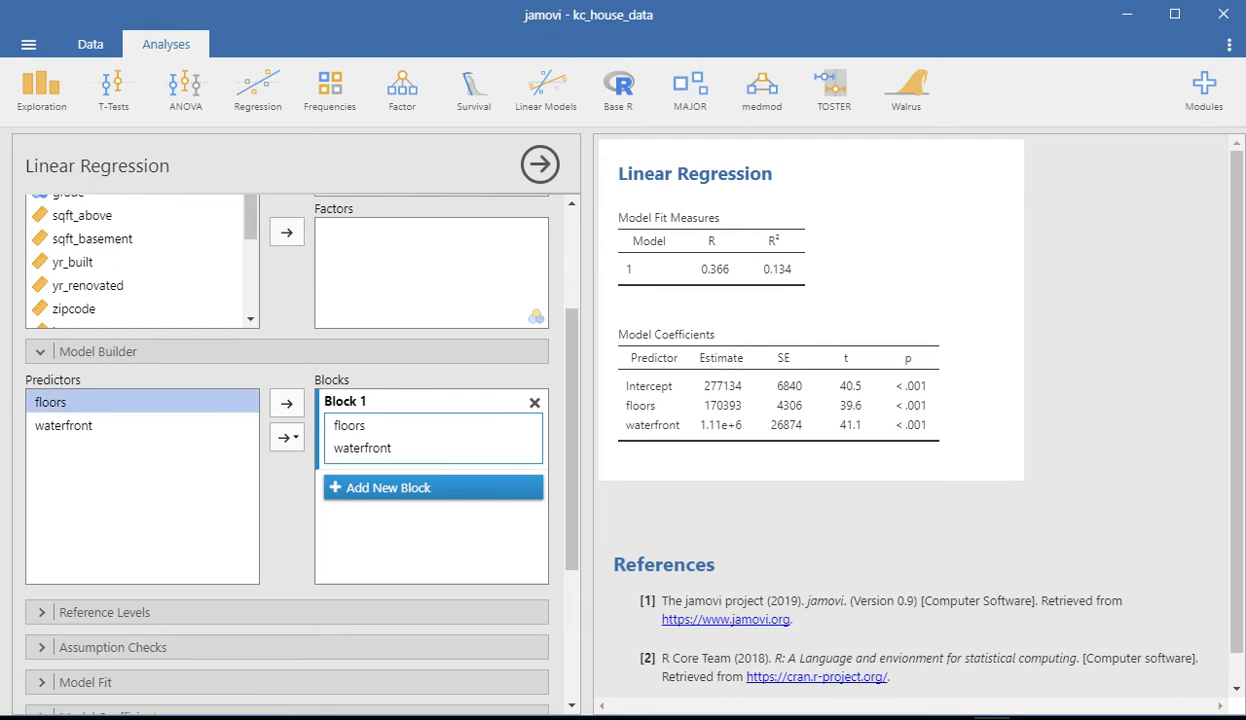
shift+click(63, 425)
click(286, 437)
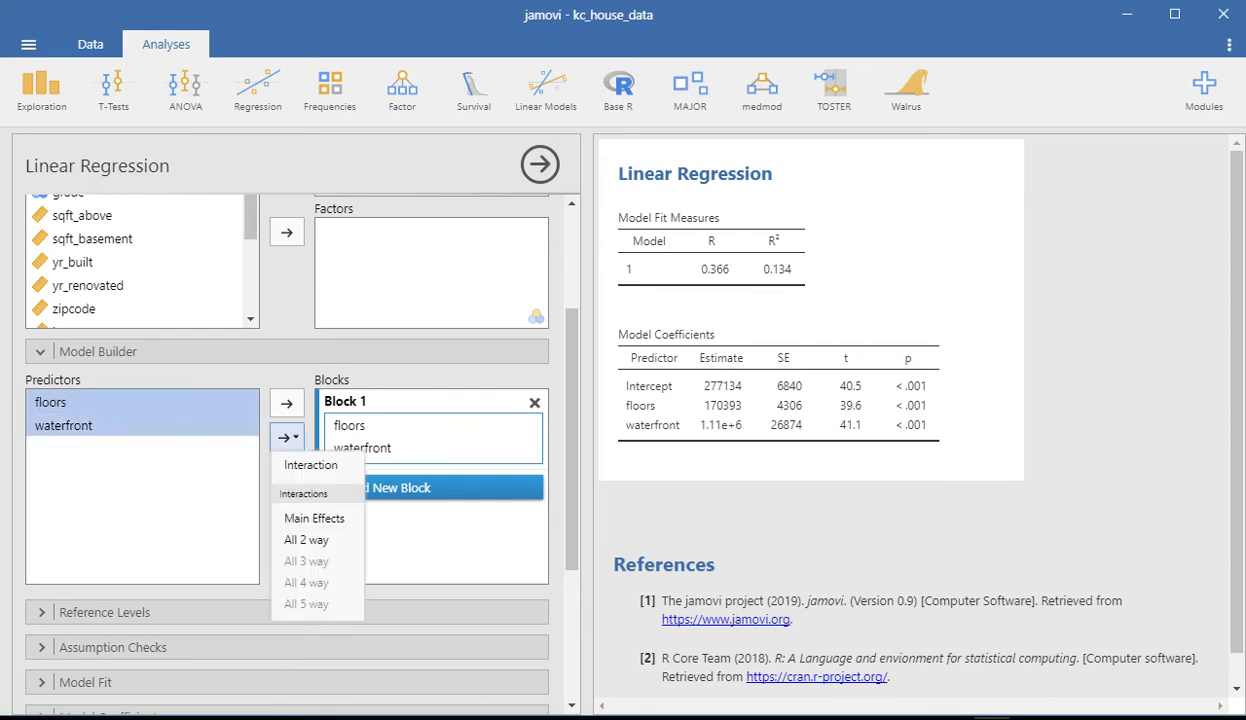
click(311, 465)
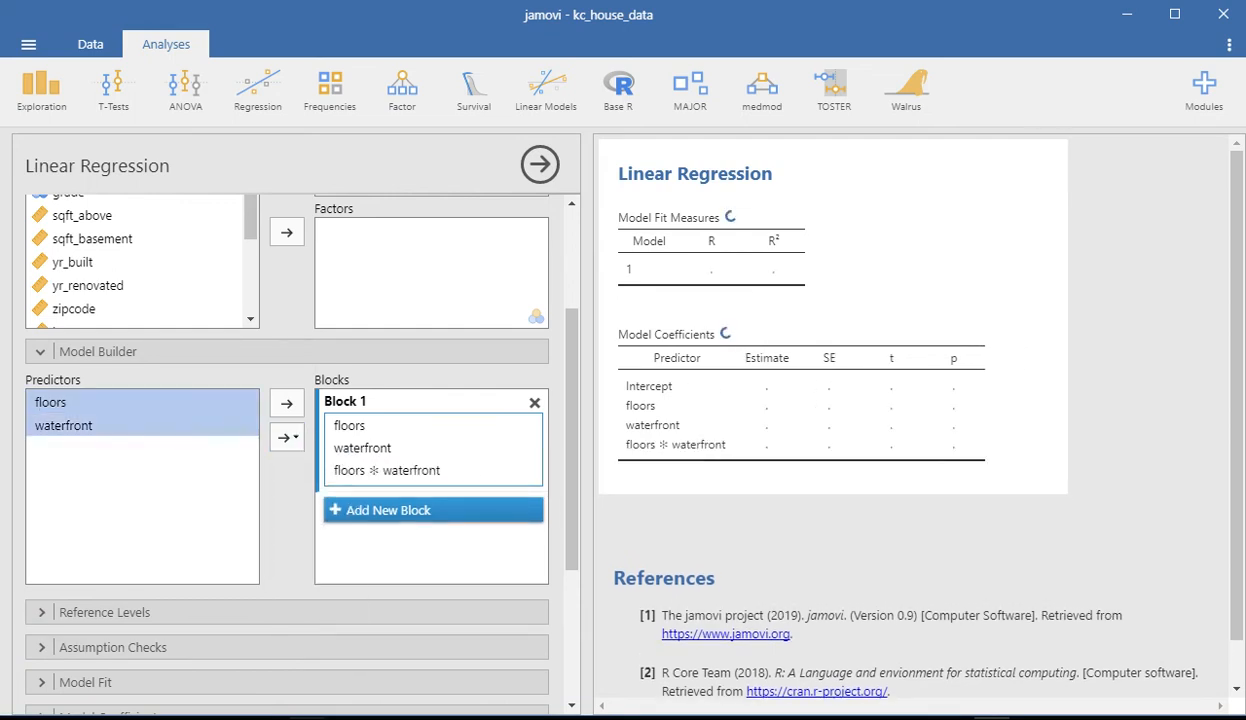
click(98, 351)
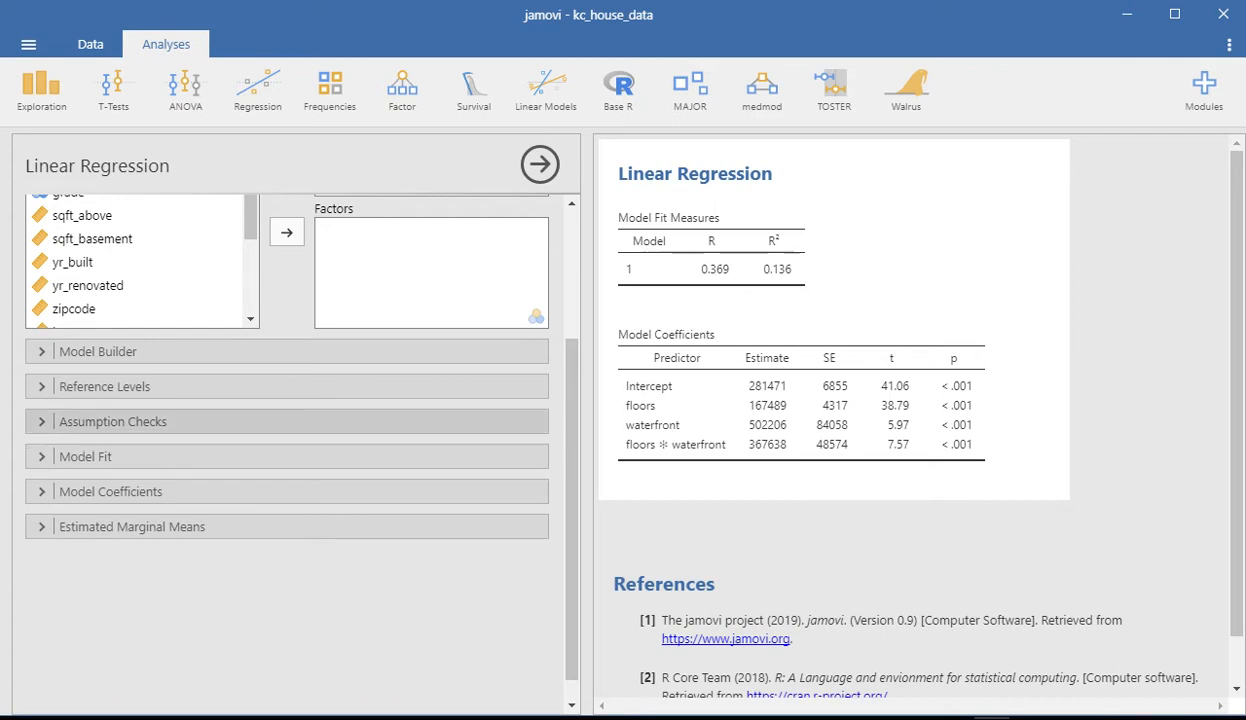
- Add collinearity statistics to the linear regression's assumption checks
click(113, 421)
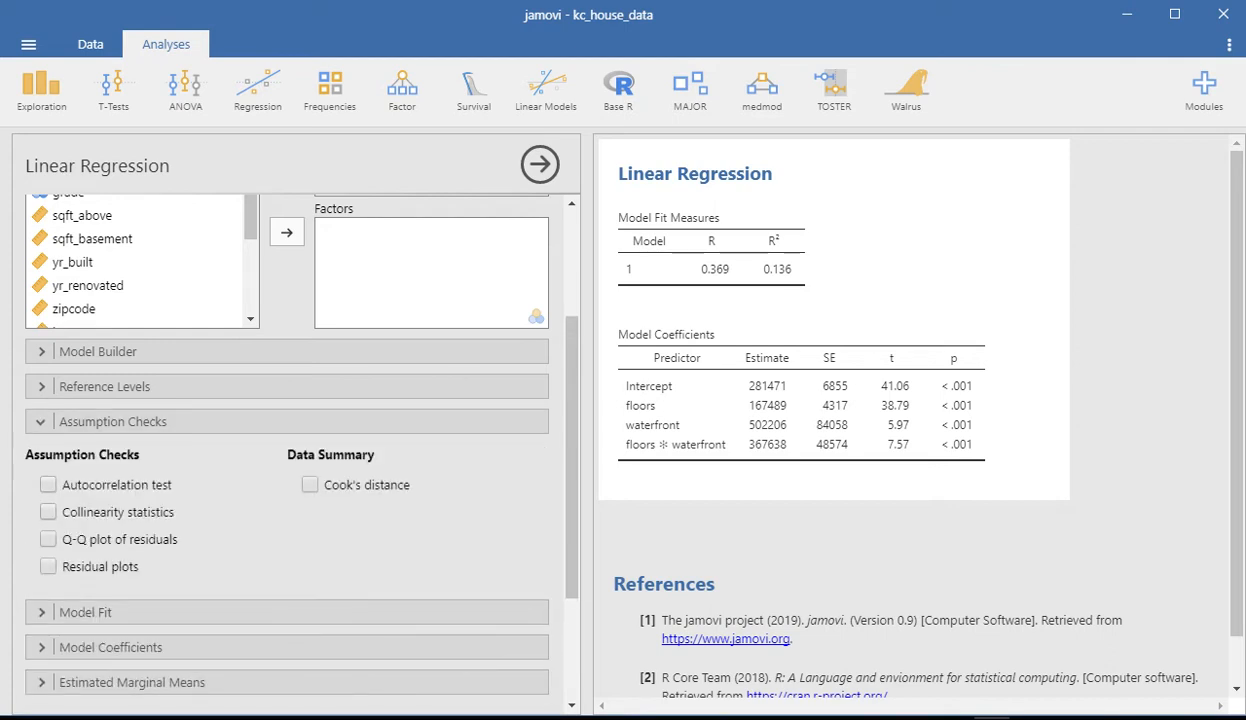
click(48, 511)
click(113, 421)
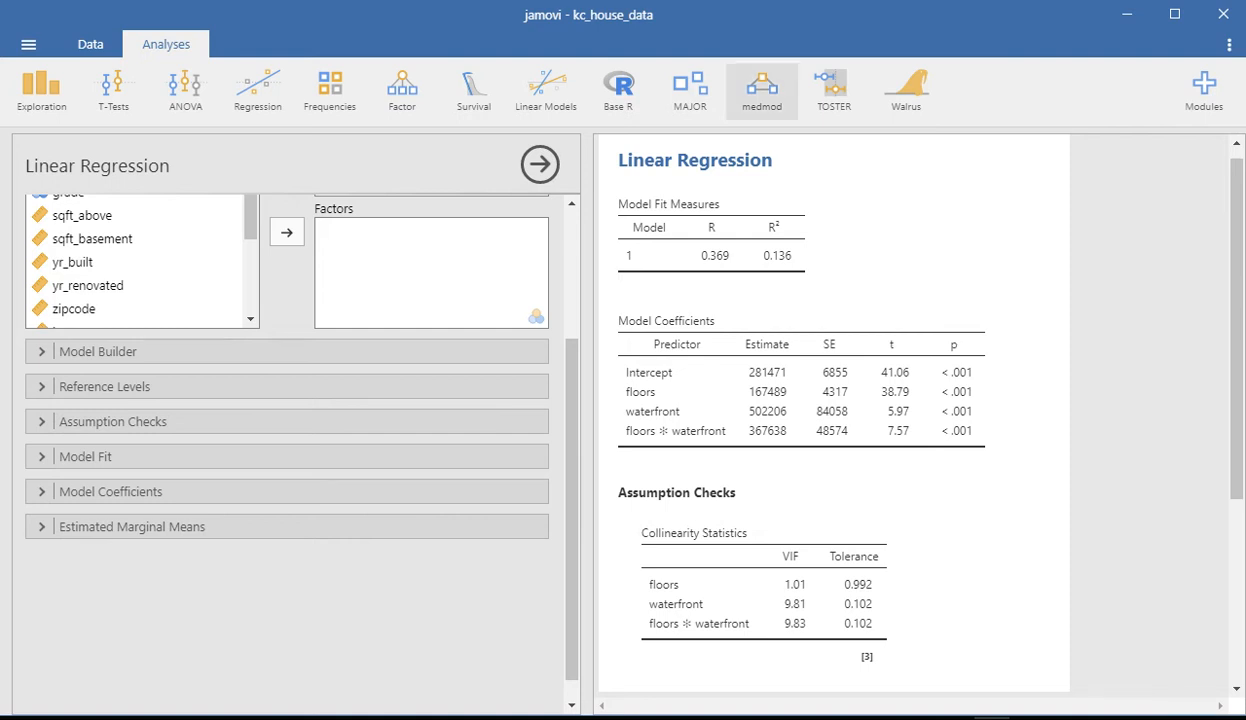
- Create a medmod Moderation analysis with price as dependent variable, waterfront as moderator and floors as predictor
click(762, 90)
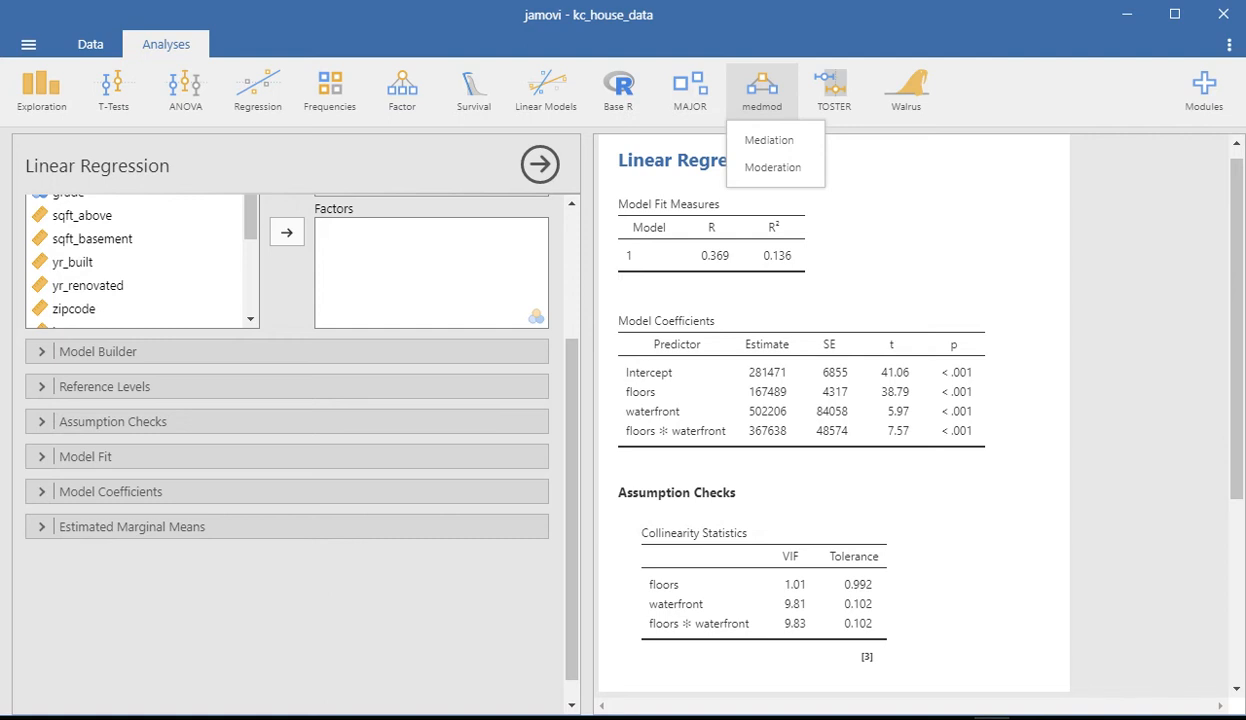
click(773, 168)
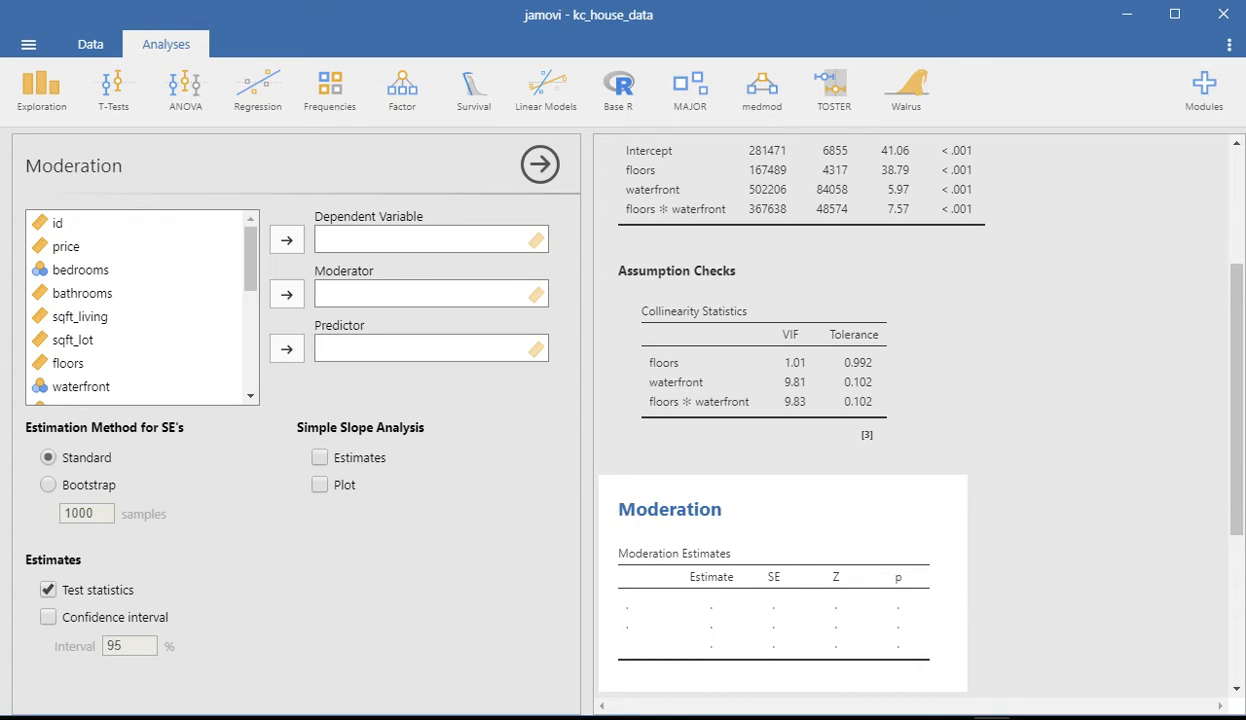
click(67, 246)
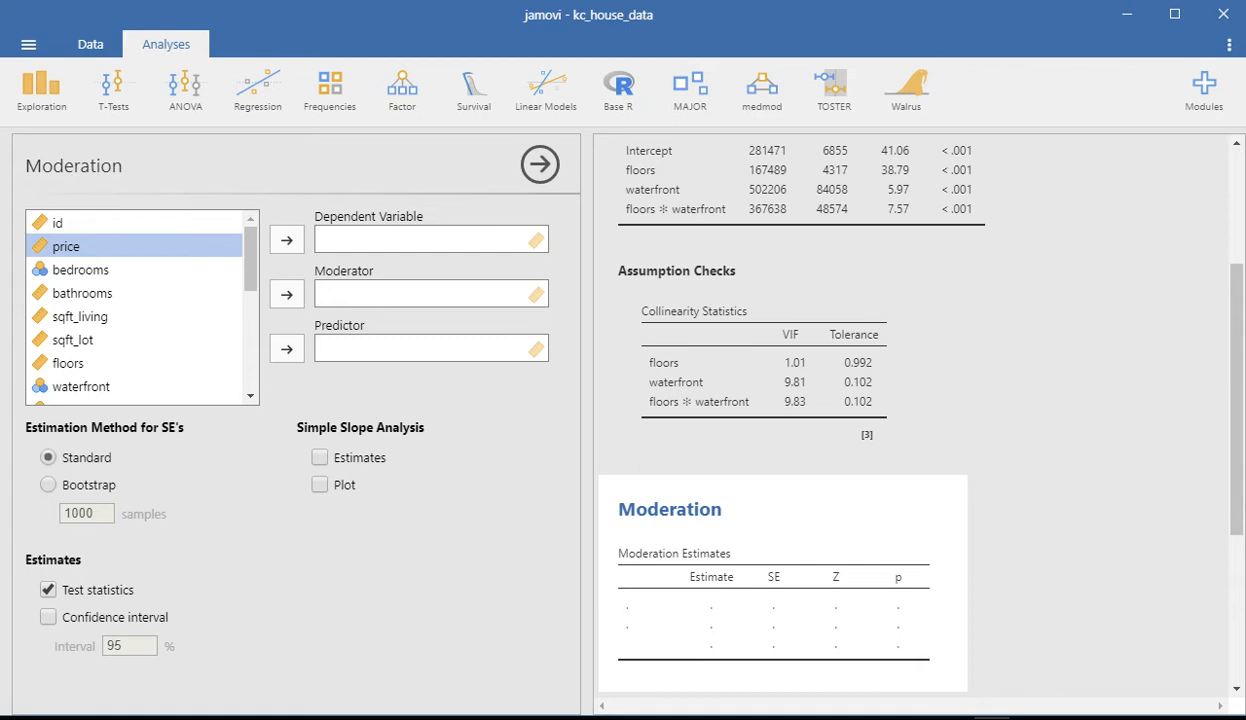
click(287, 240)
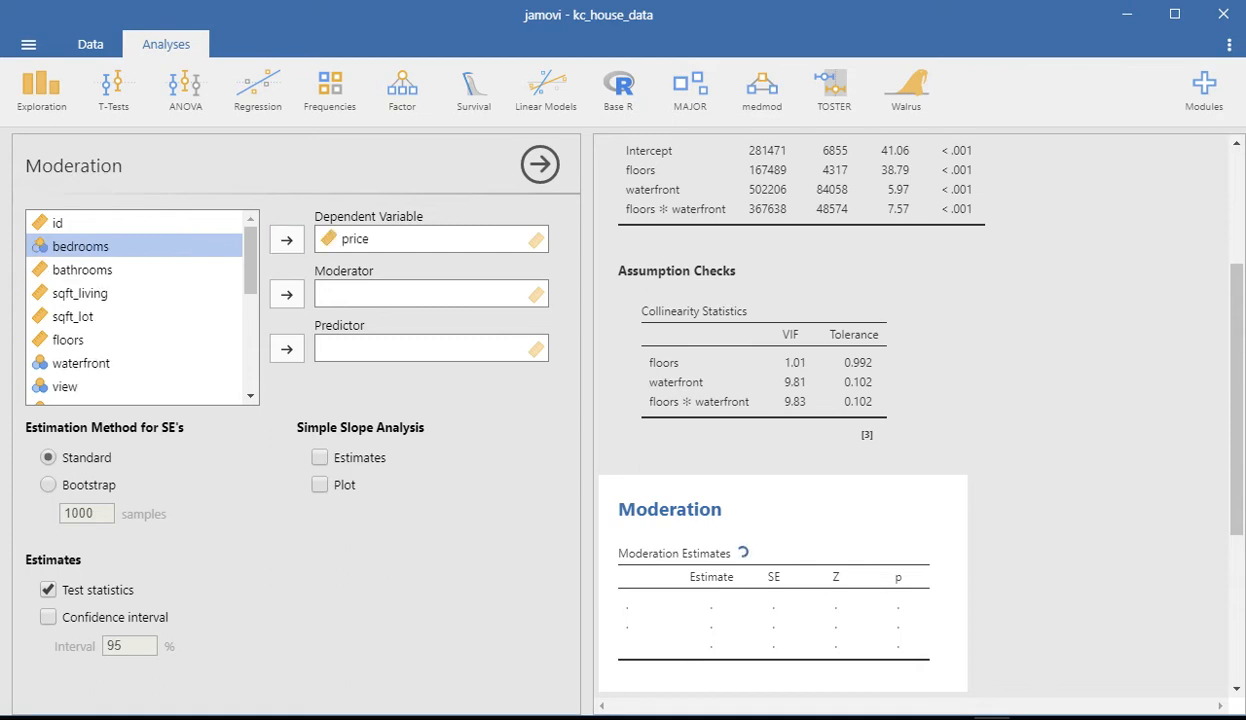
click(81, 363)
click(287, 294)
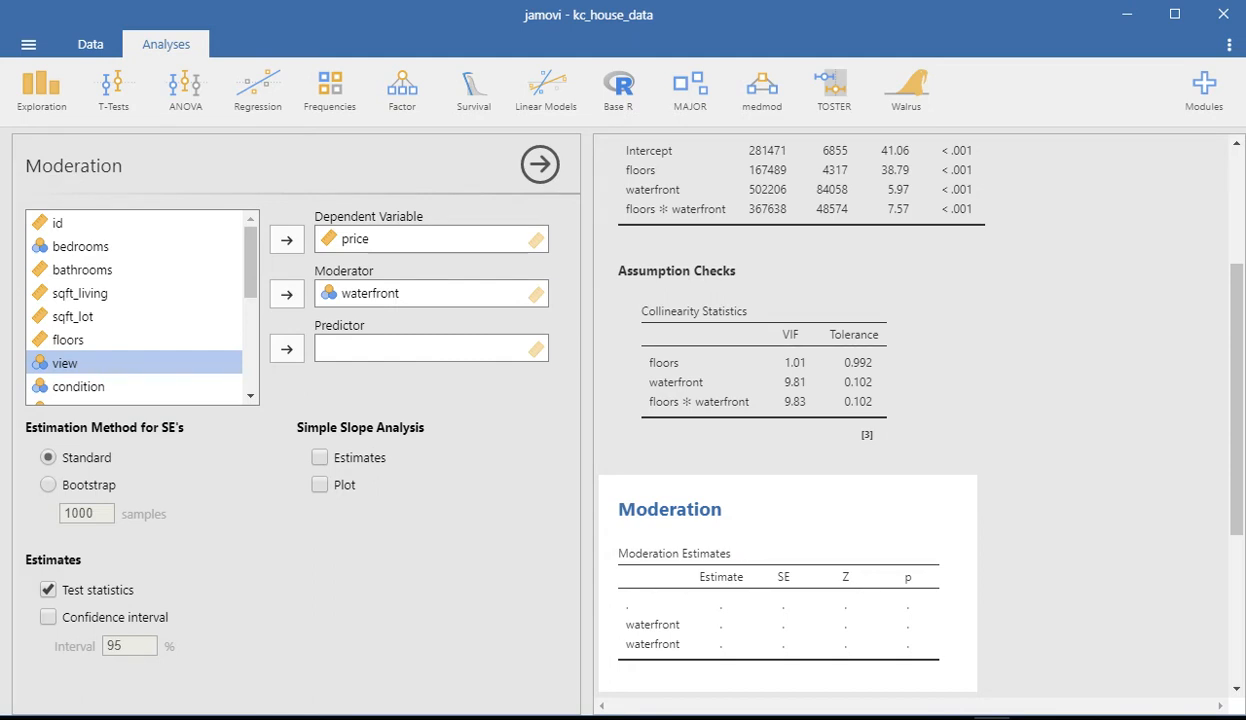
click(68, 340)
click(287, 348)
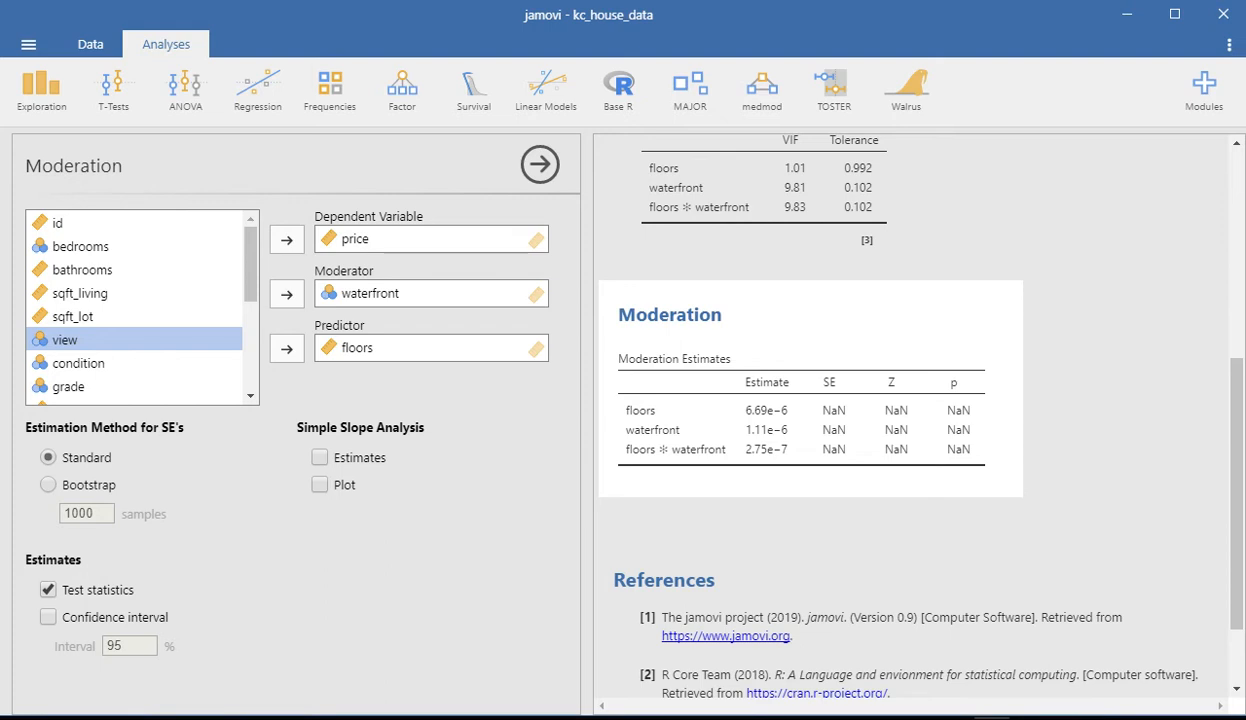
- Reopen the linear regression analysis and remove its collinearity statistics
scroll(810, 420, up, 5)
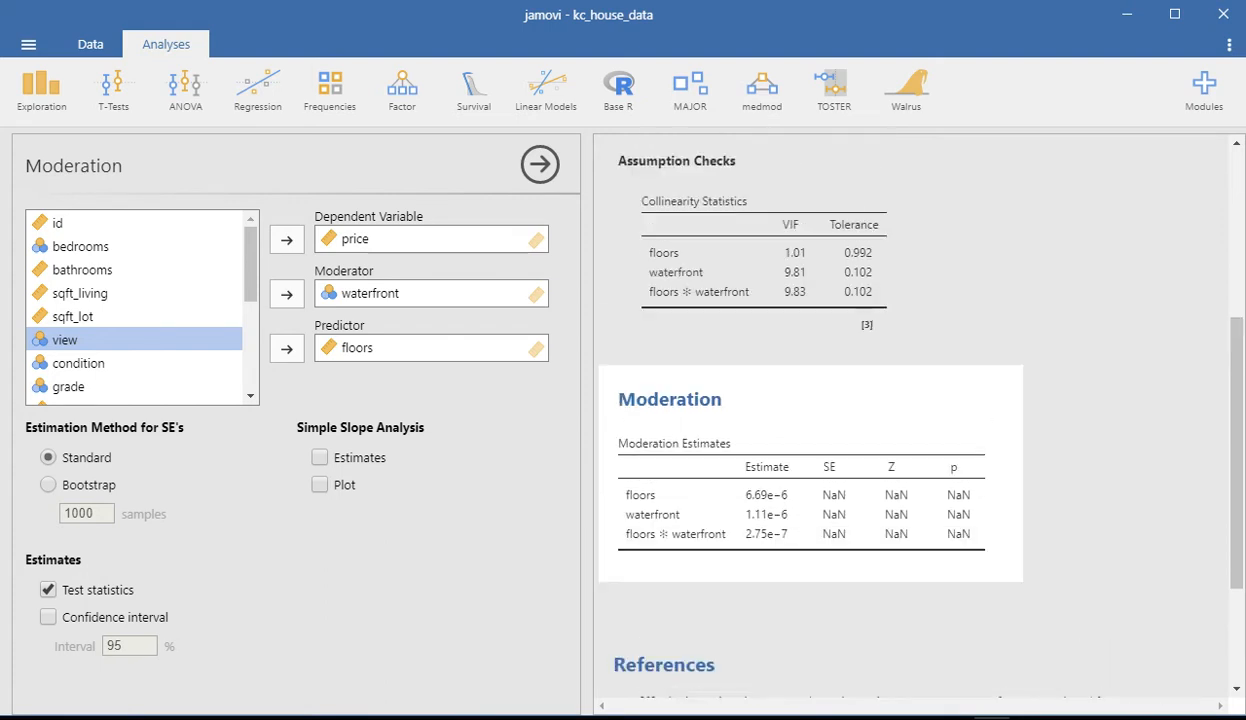
click(800, 400)
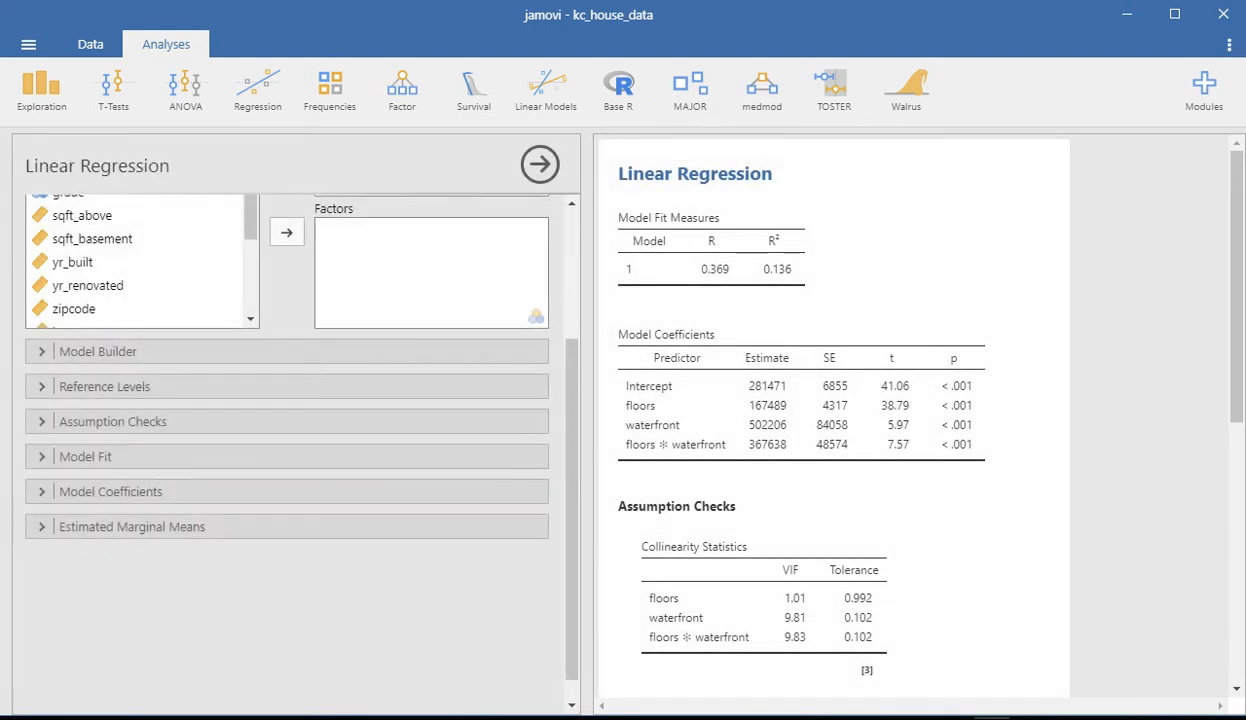
click(112, 421)
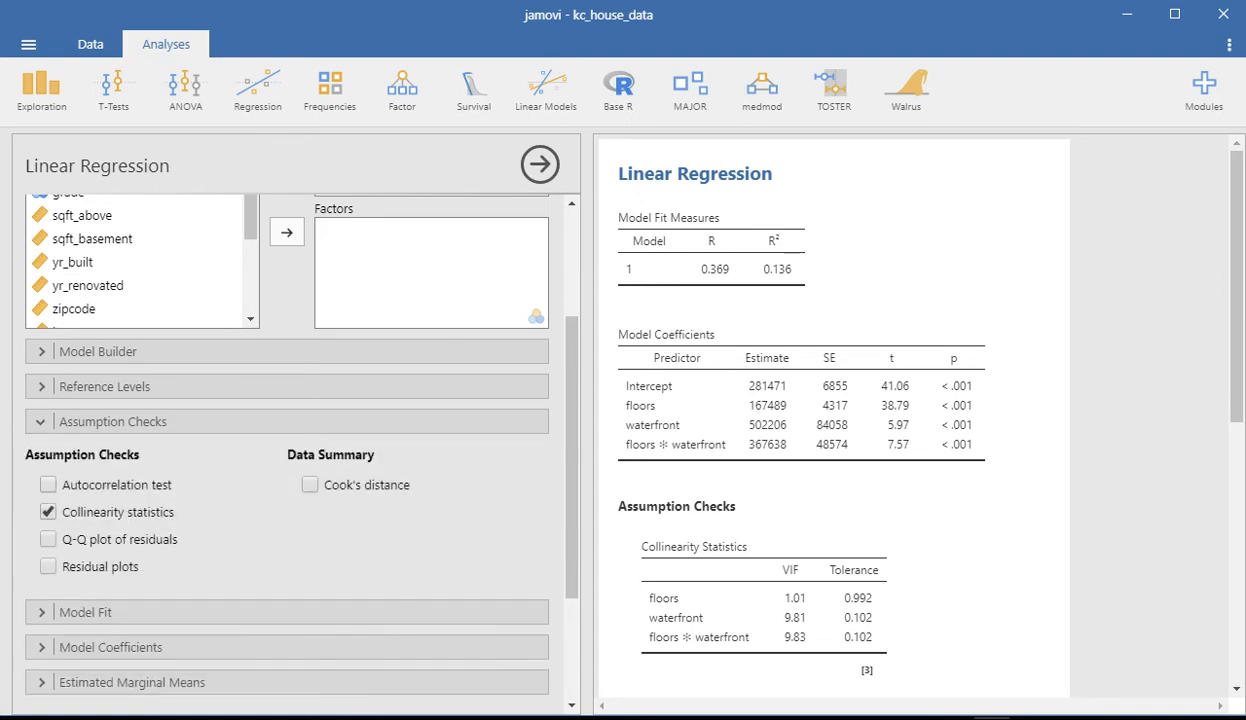
click(48, 511)
click(112, 421)
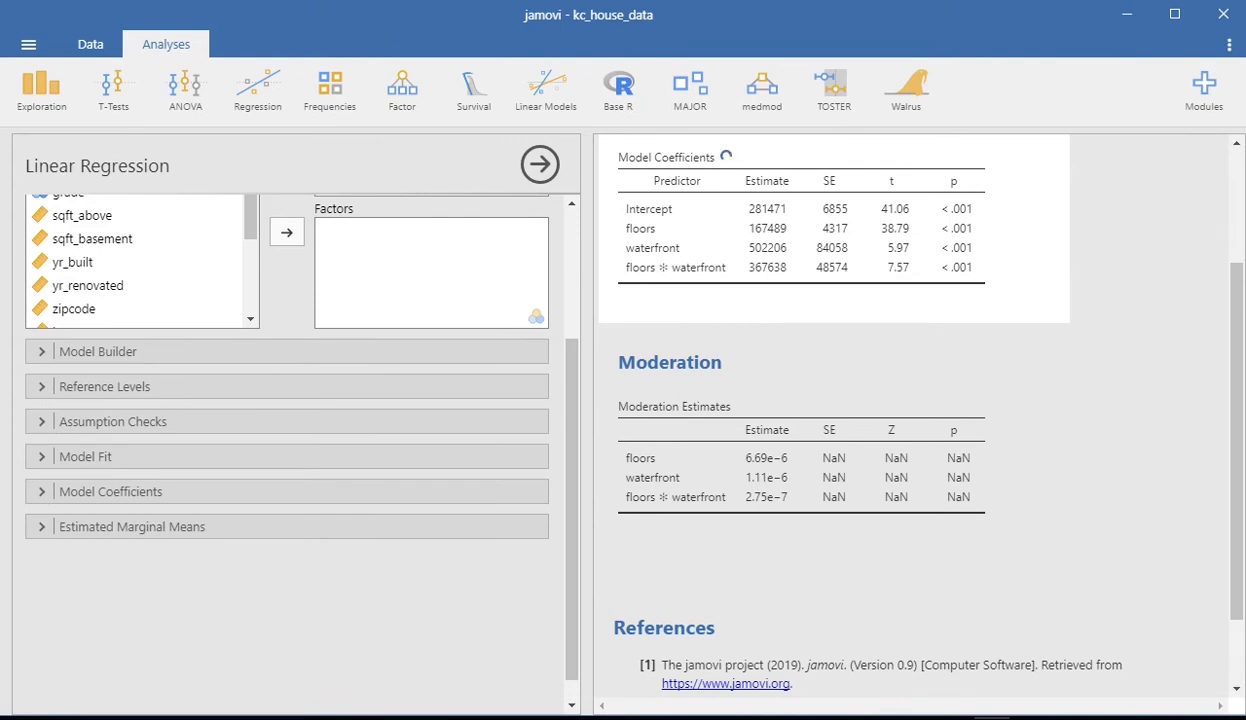
- Reopen the Moderation analysis and change its standard error estimation method to Bootstrap with 1000 samples
click(800, 440)
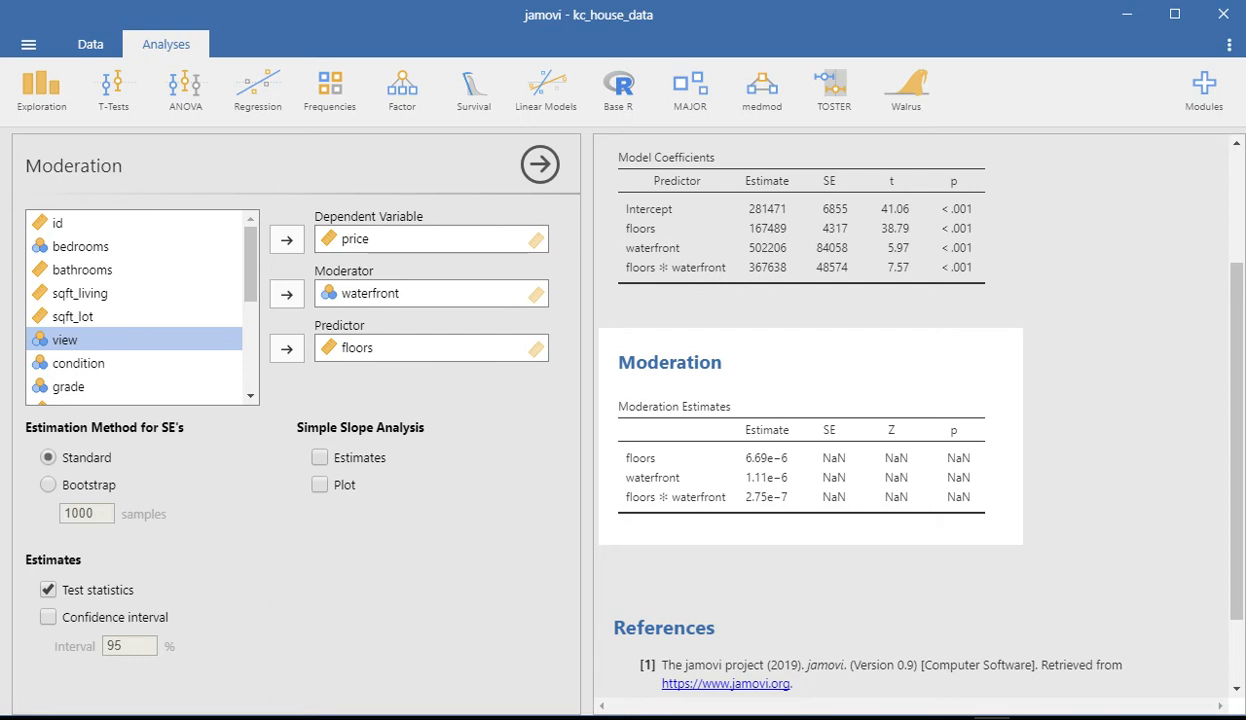
click(49, 485)
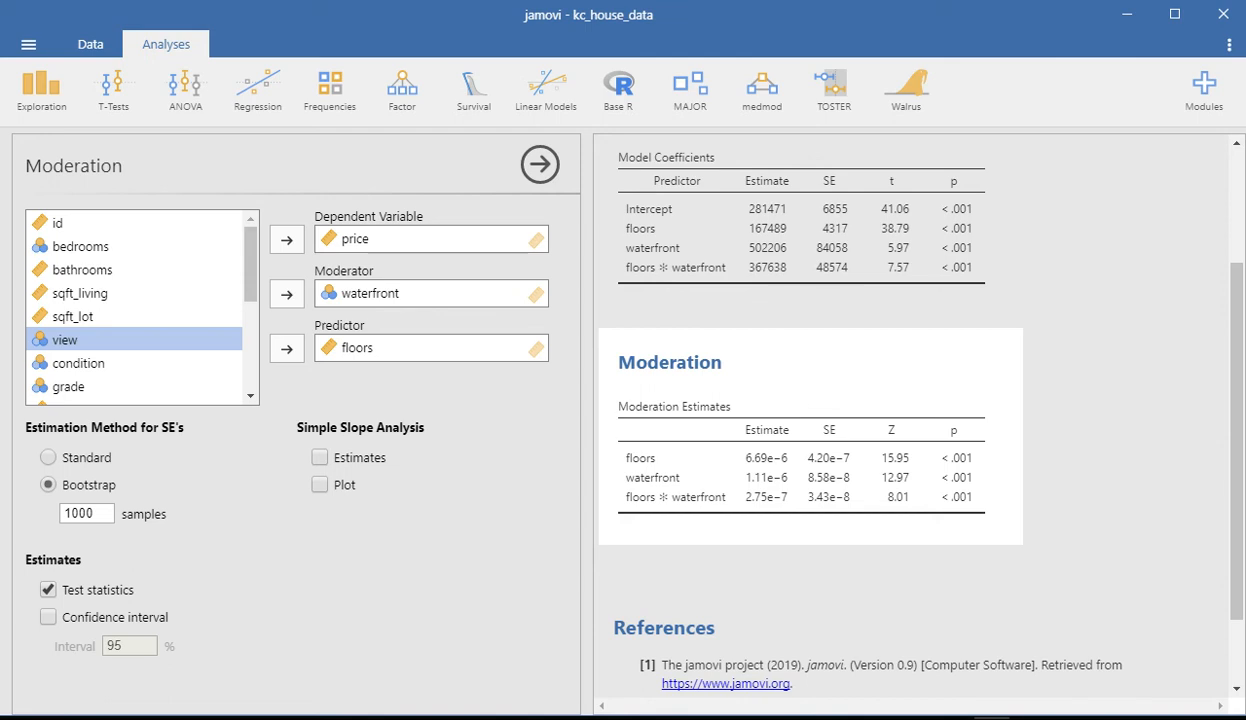
scroll(834, 320, up, 2)
click(834, 320)
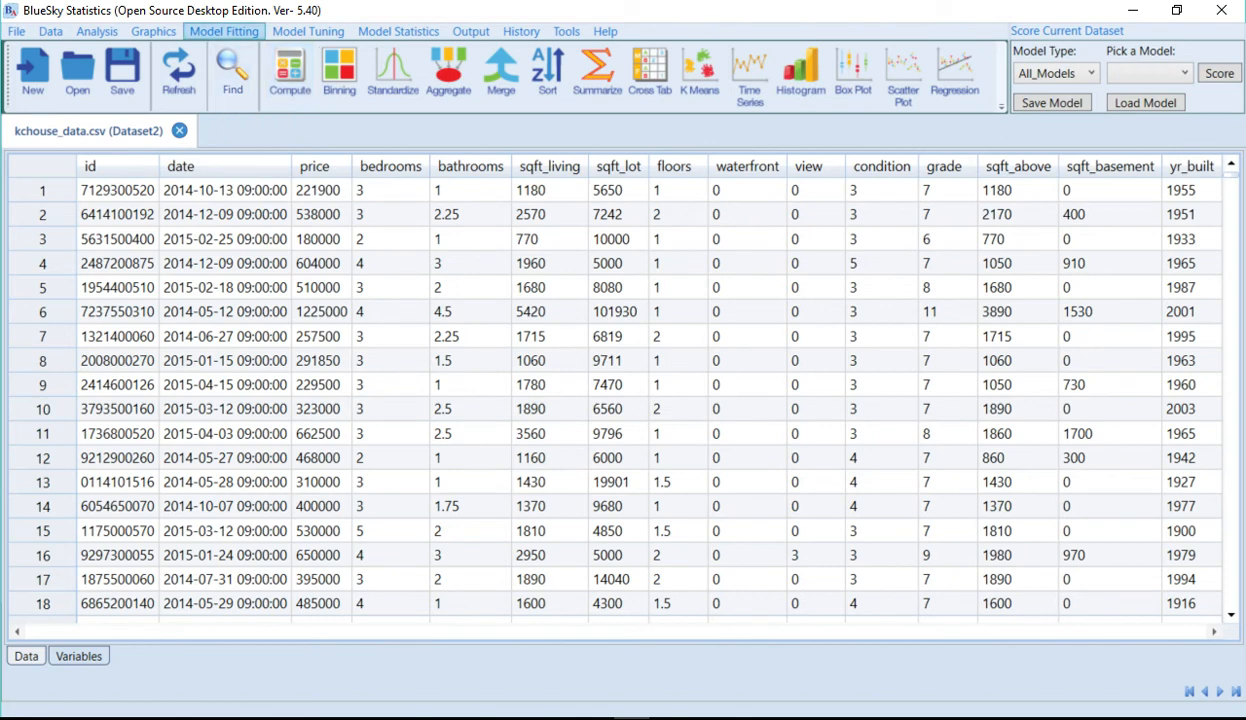
- Run a linear regression with price as the dependent variable and floors and waterfront as independent variables
click(224, 31)
click(175, 50)
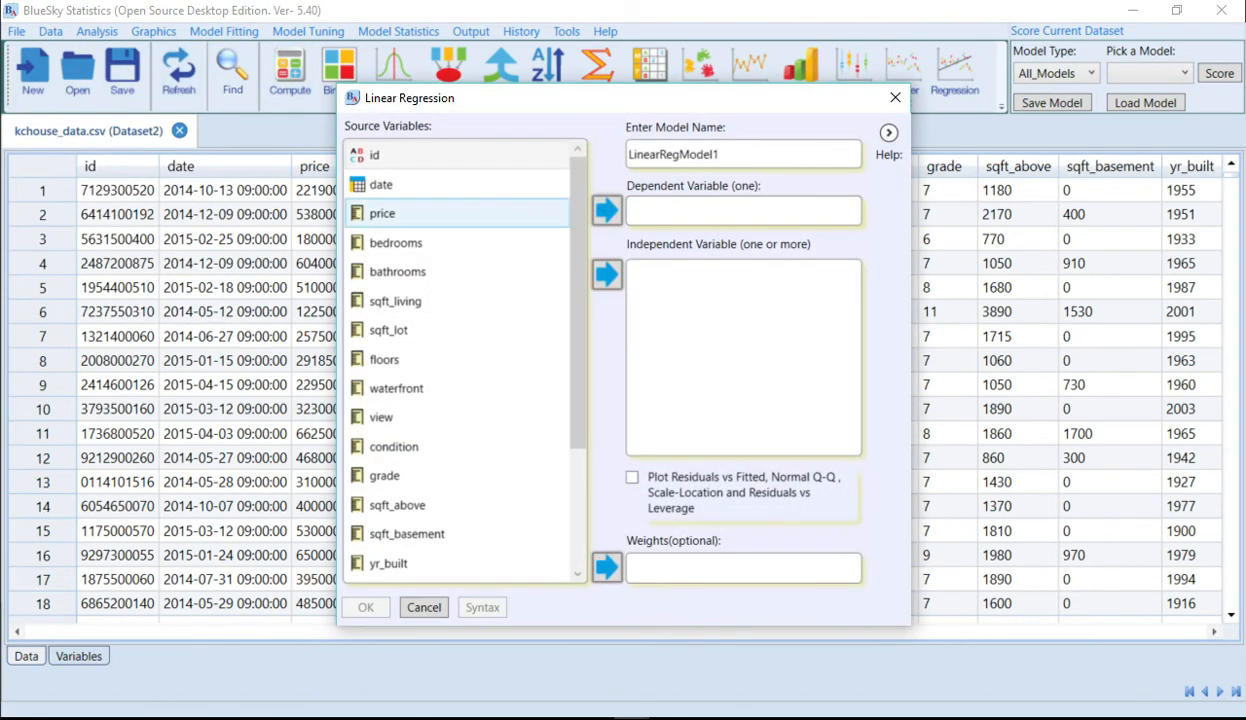
click(420, 213)
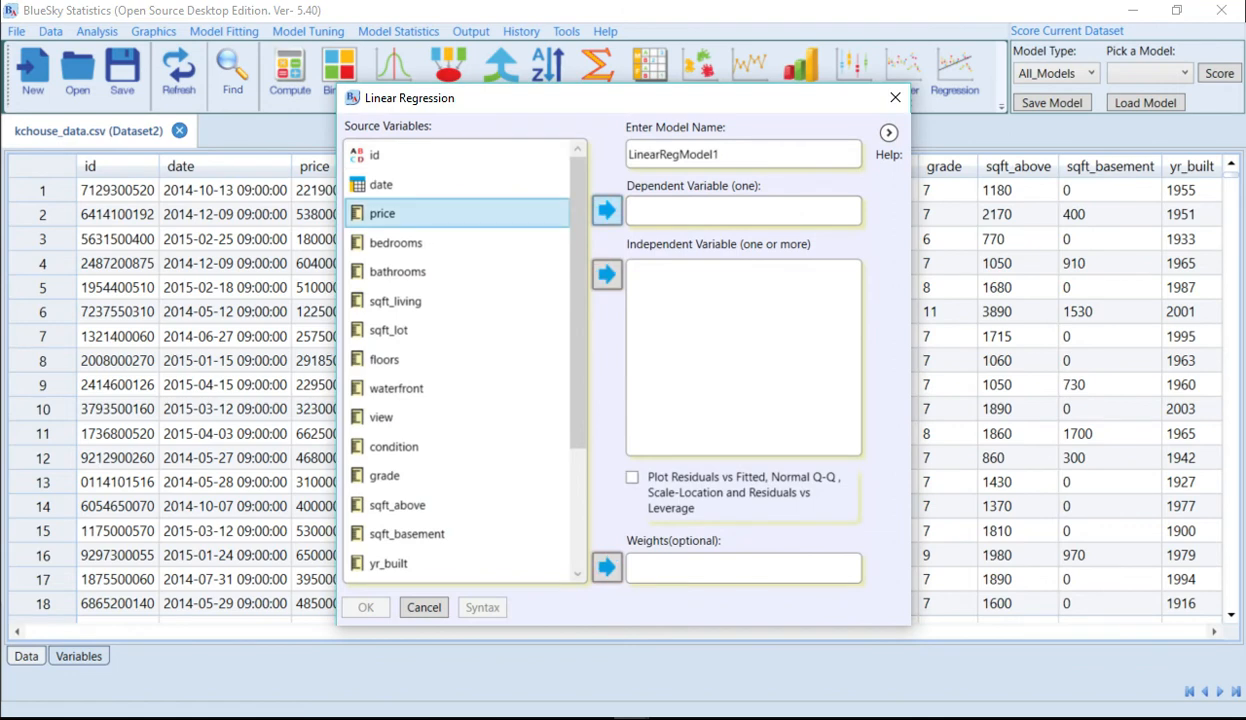
click(607, 211)
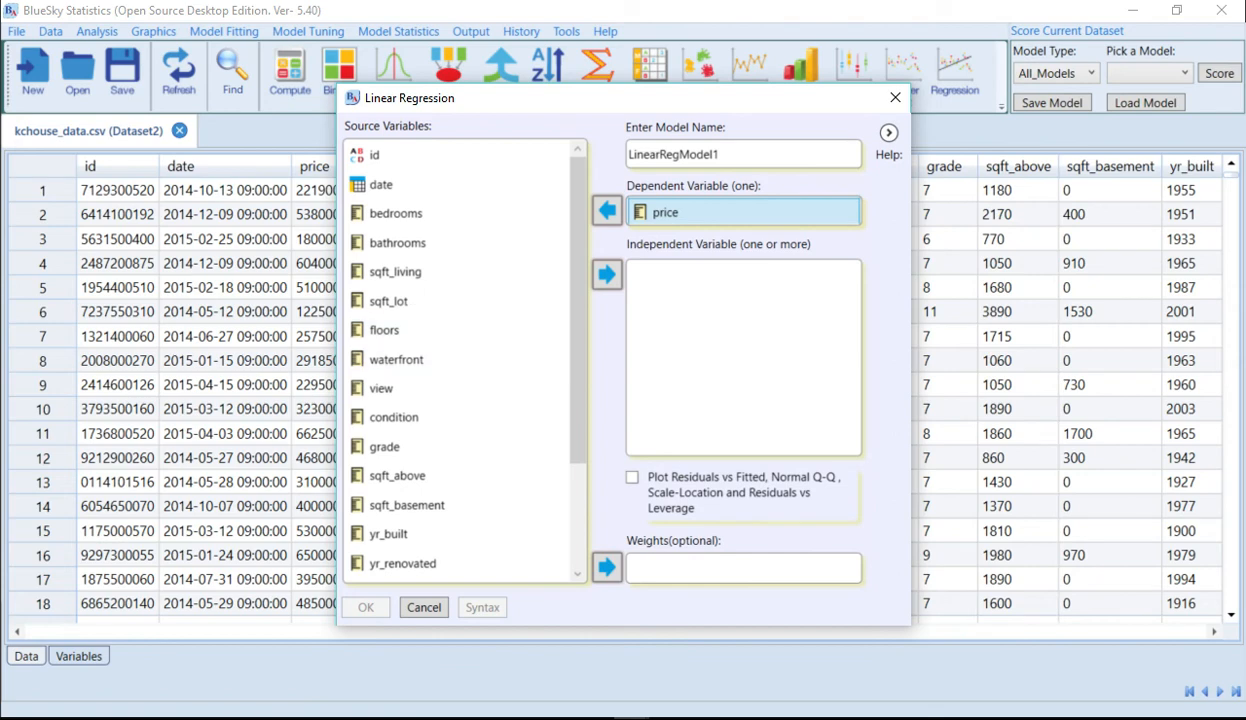
click(456, 331)
ctrl+click(456, 360)
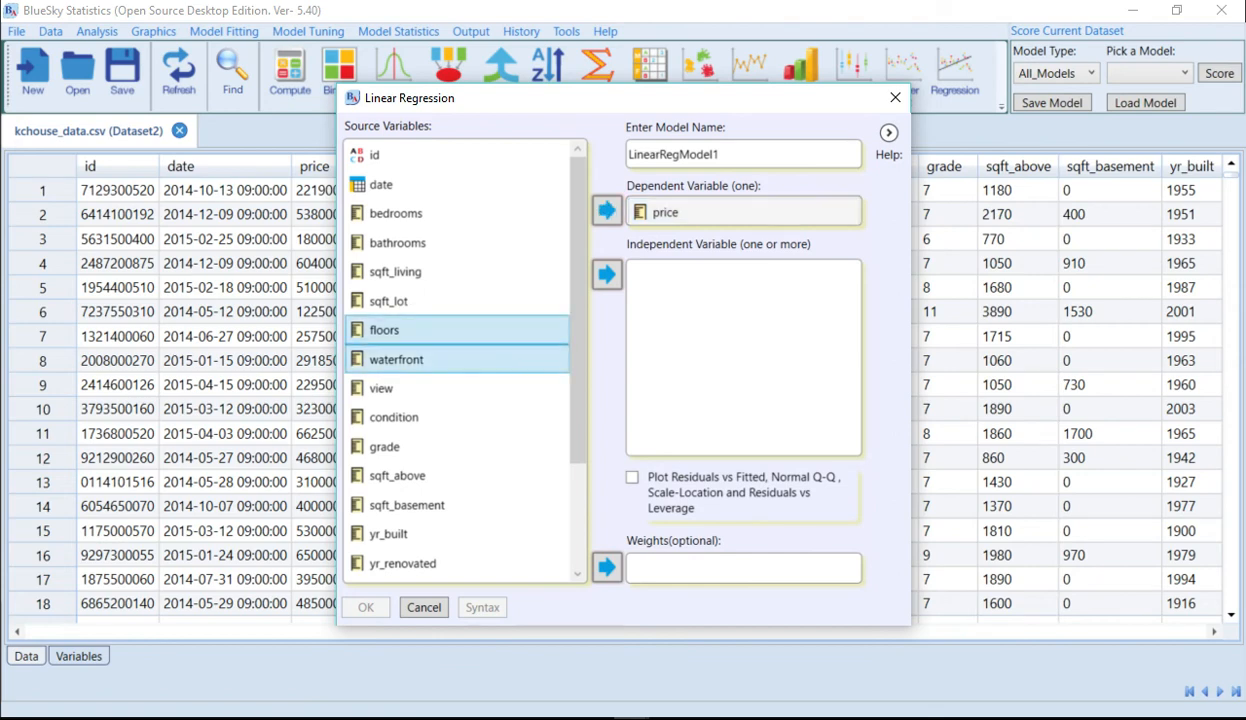
click(607, 275)
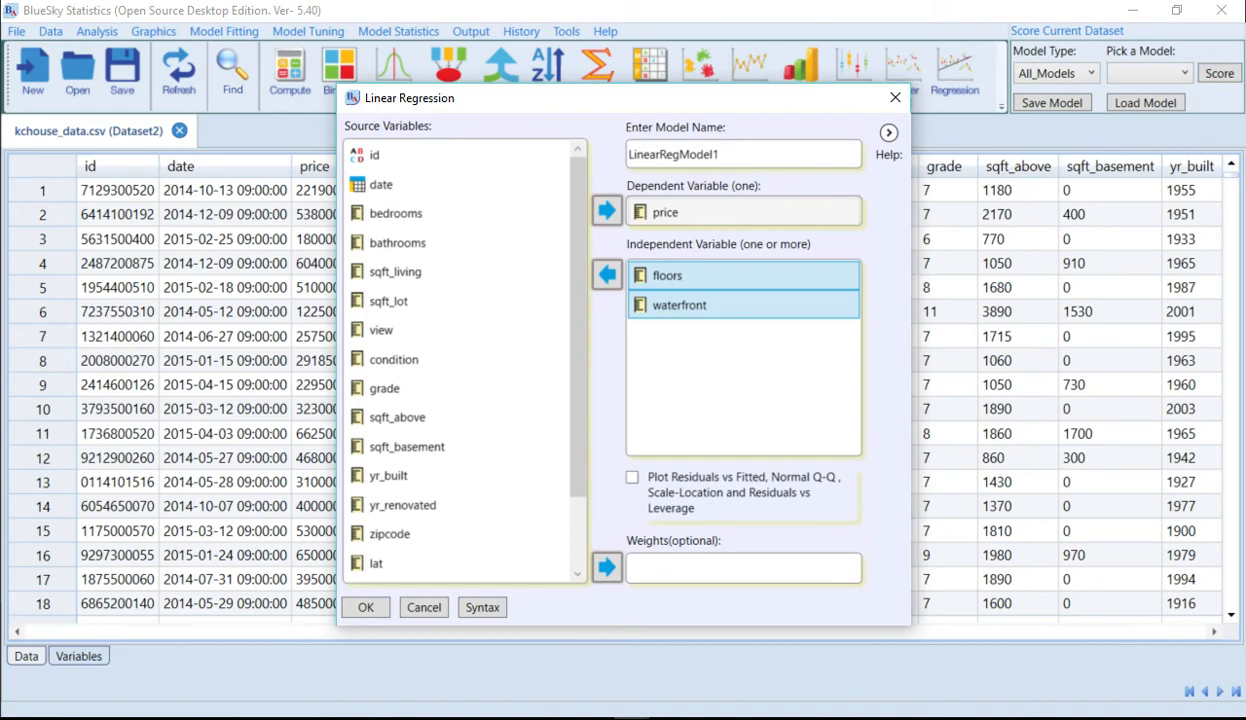
click(366, 607)
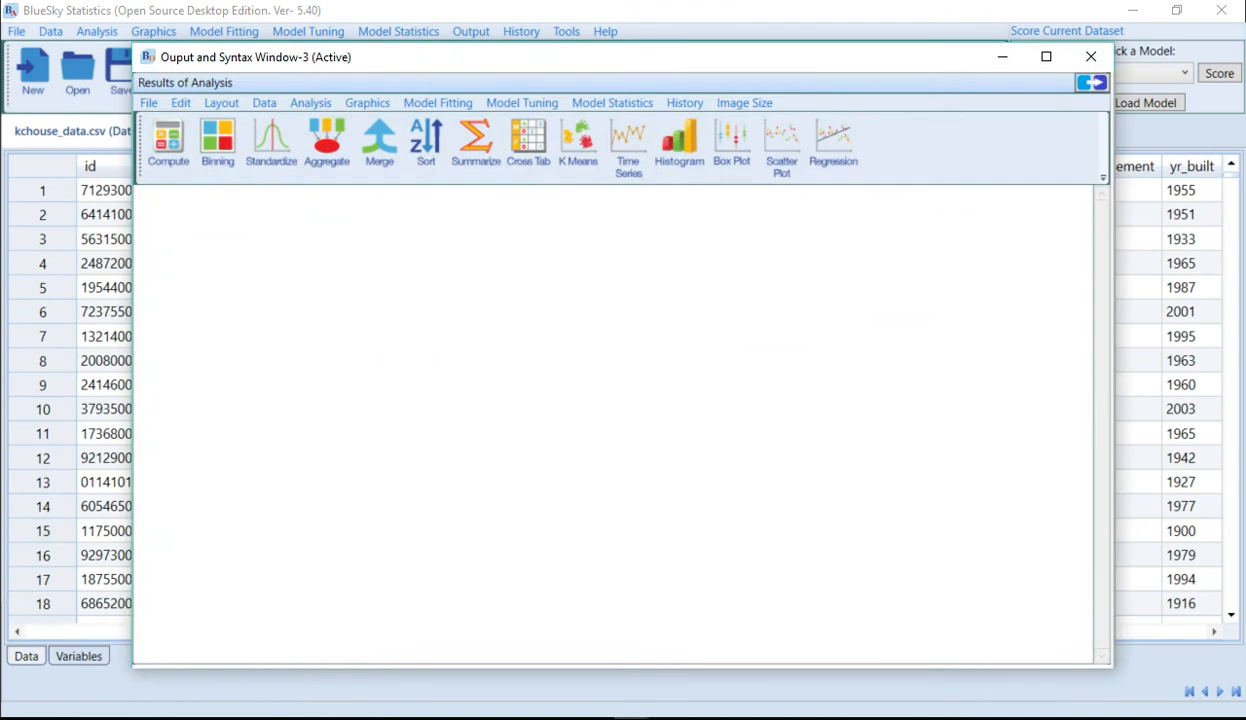
- Maximize the output window and examine the regression's model summary, coefficients and ANOVA table
scroll(617, 424, up, 9)
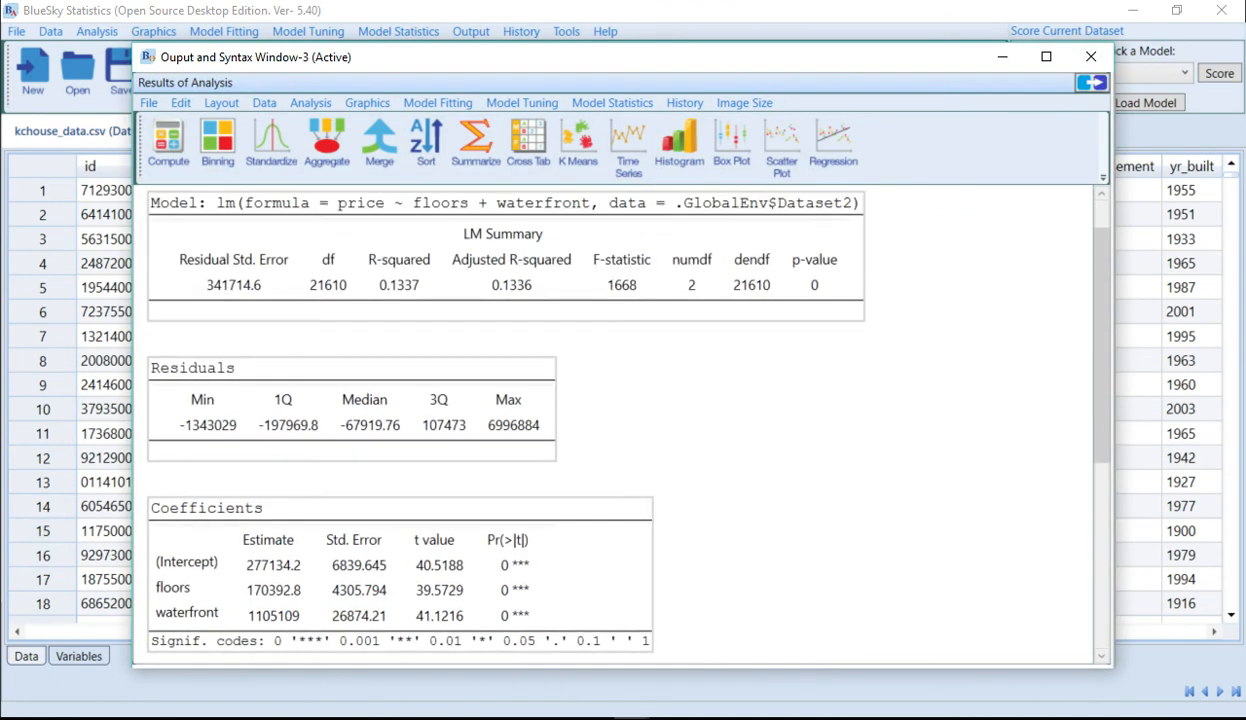
click(1046, 57)
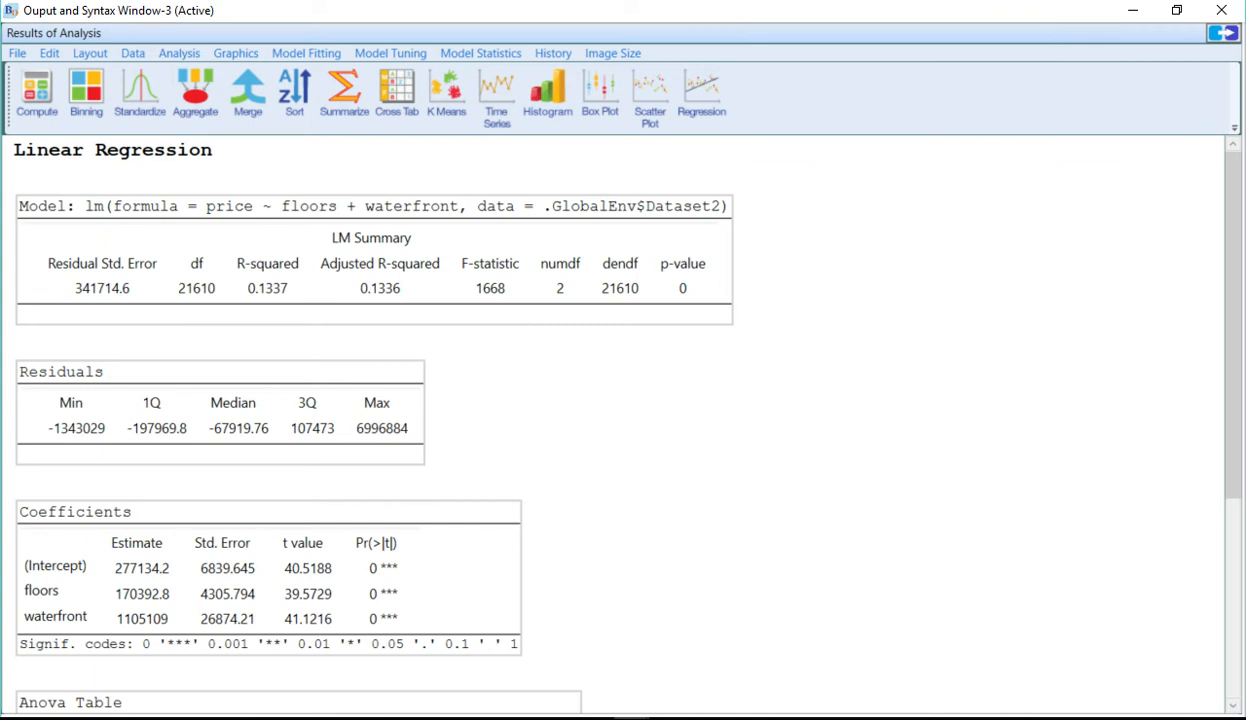
scroll(611, 417, down, 4)
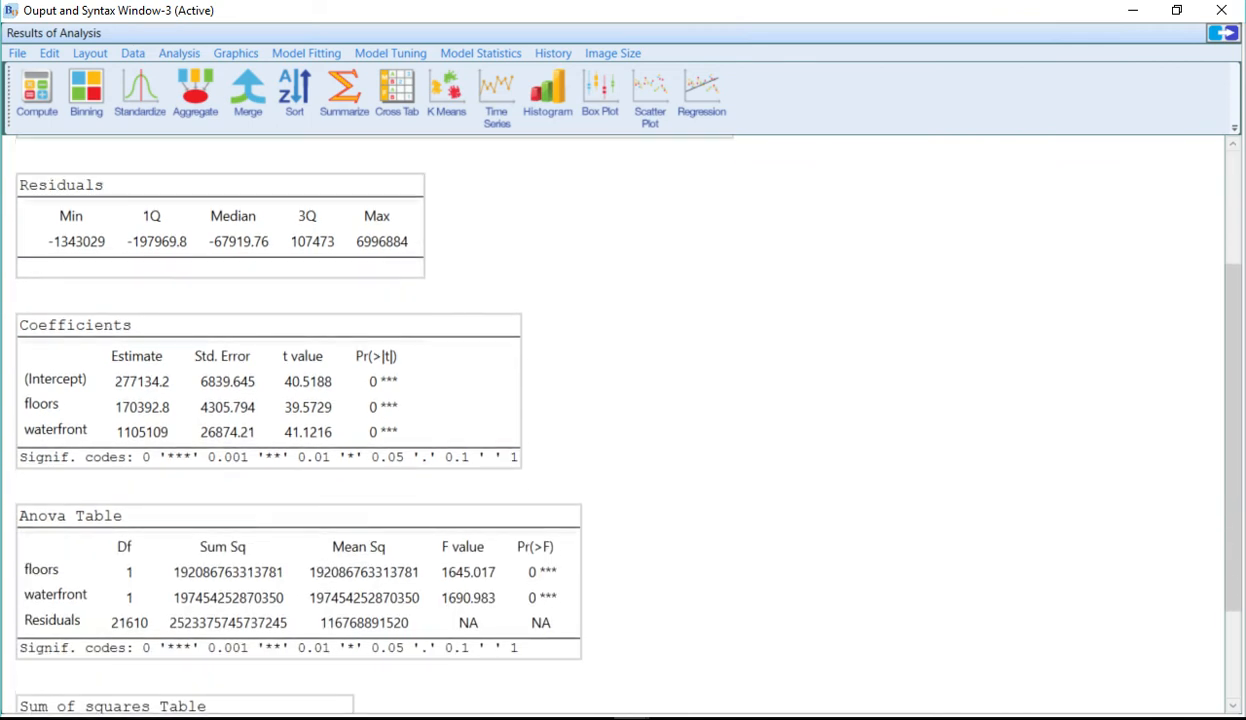
scroll(612, 413, down, 1)
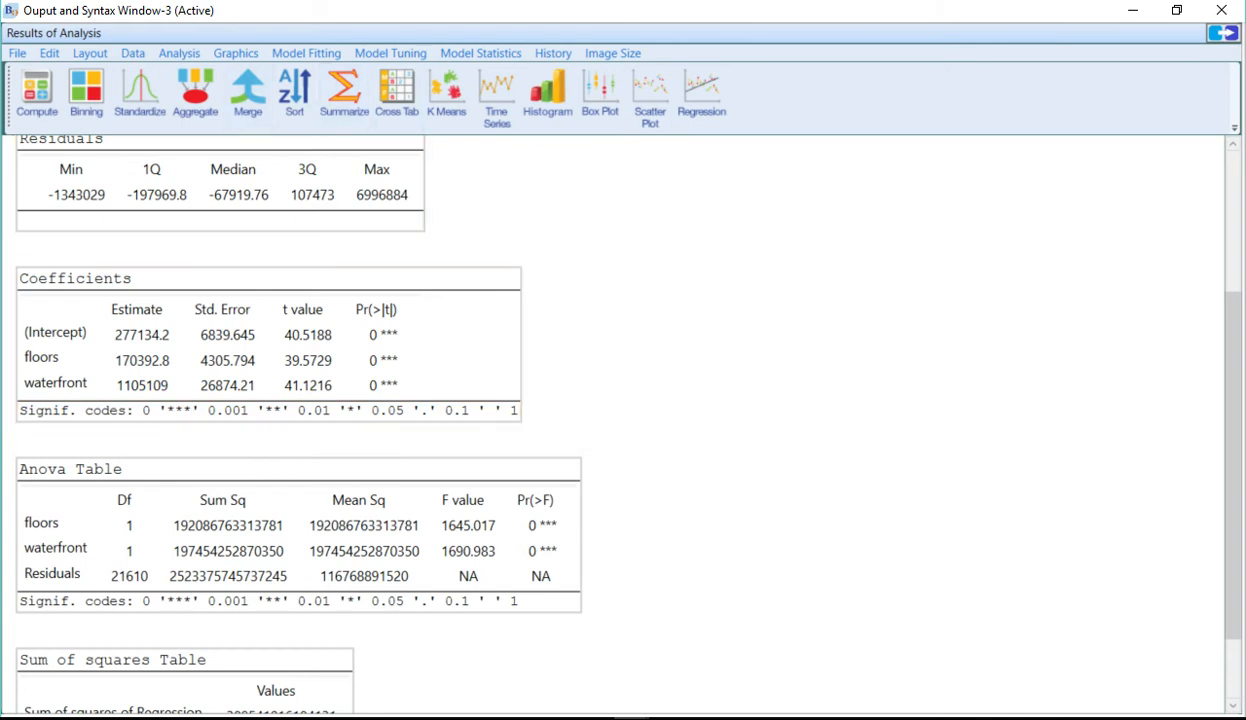
click(306, 53)
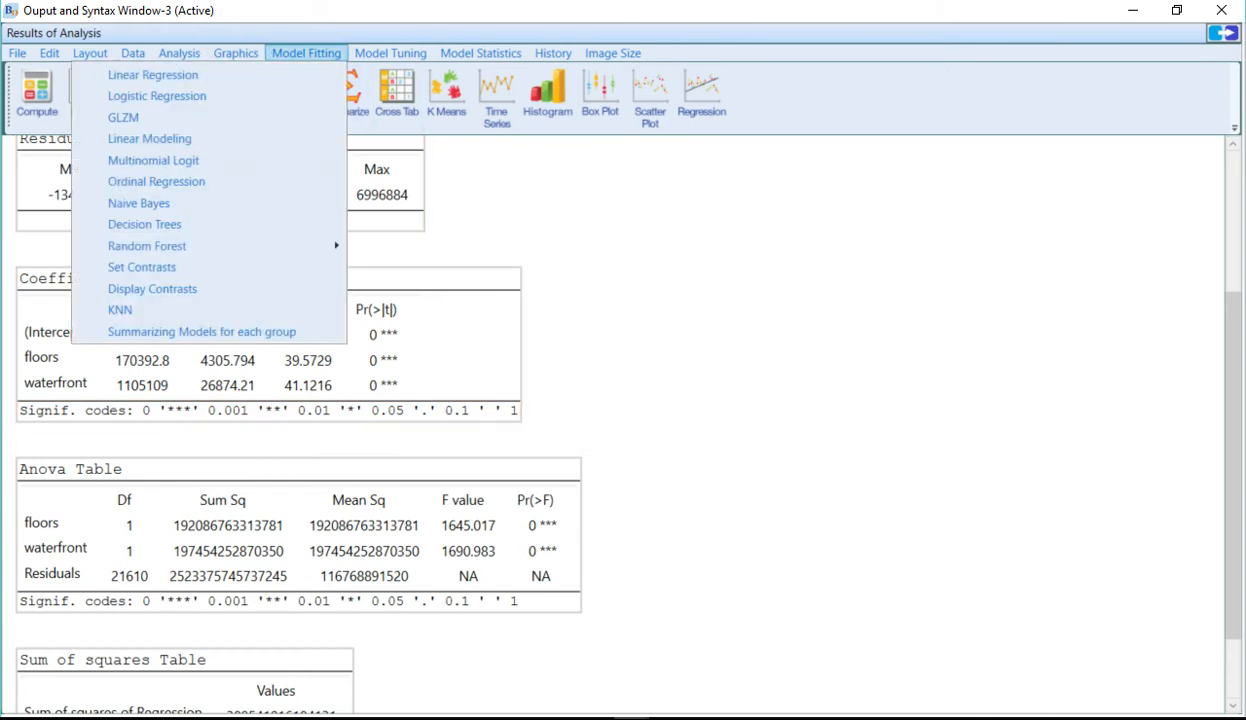
click(153, 75)
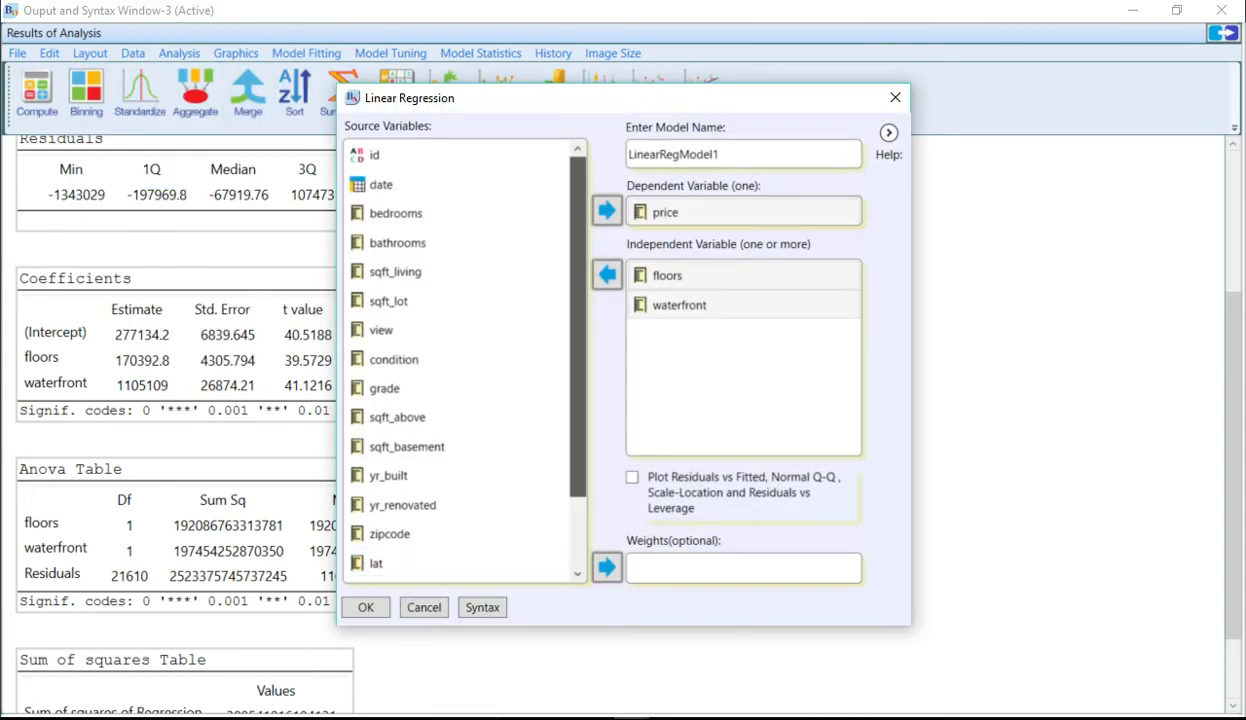
scroll(465, 360, down, 2)
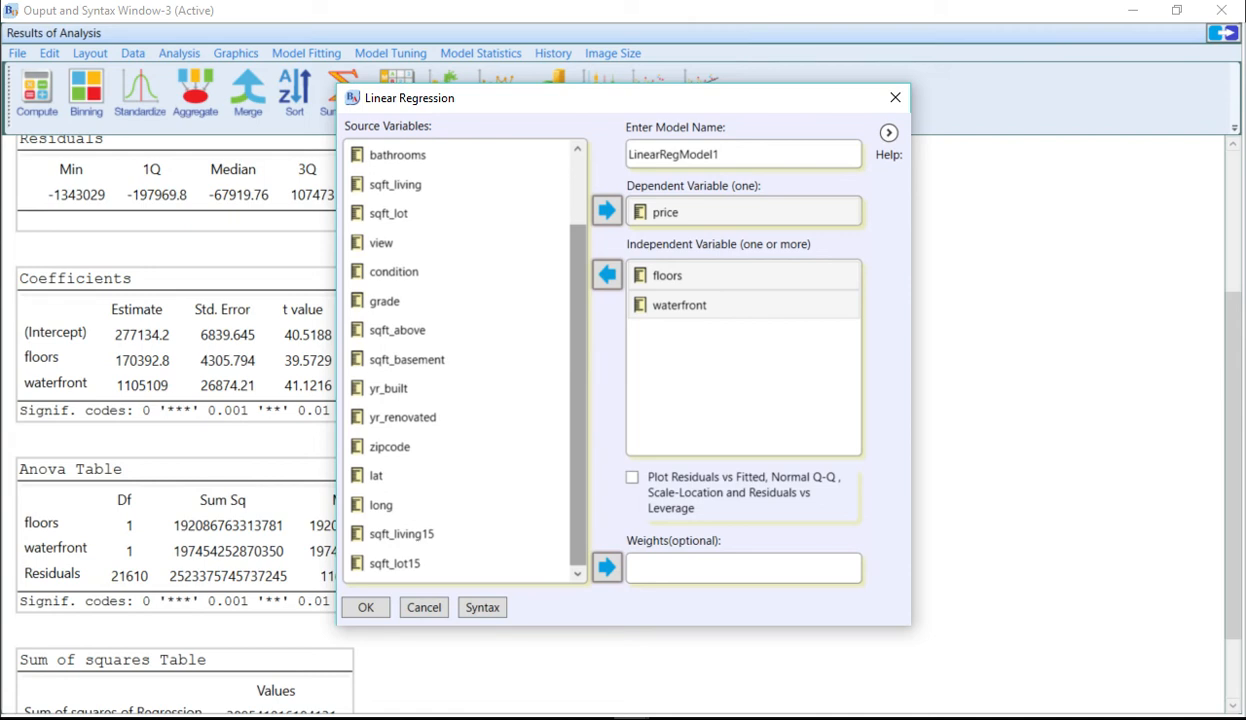
click(895, 97)
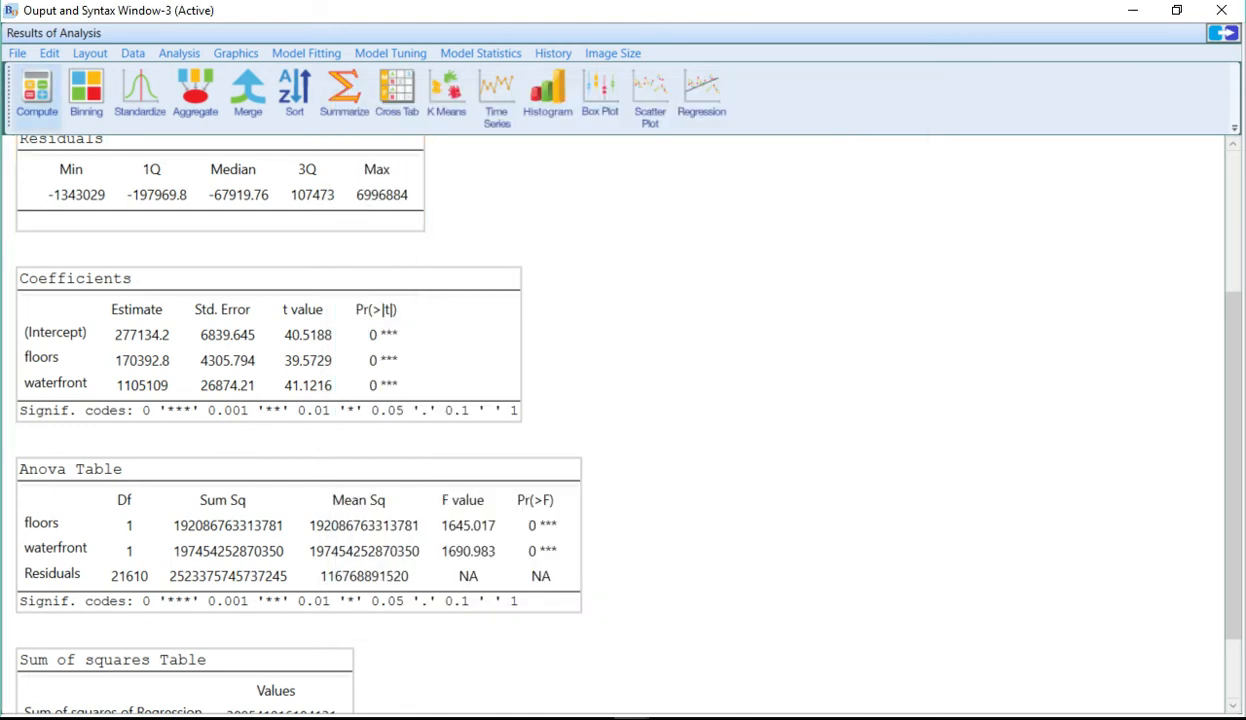
- Compute a new variable floor_water as floors multiplied by waterfront
click(36, 95)
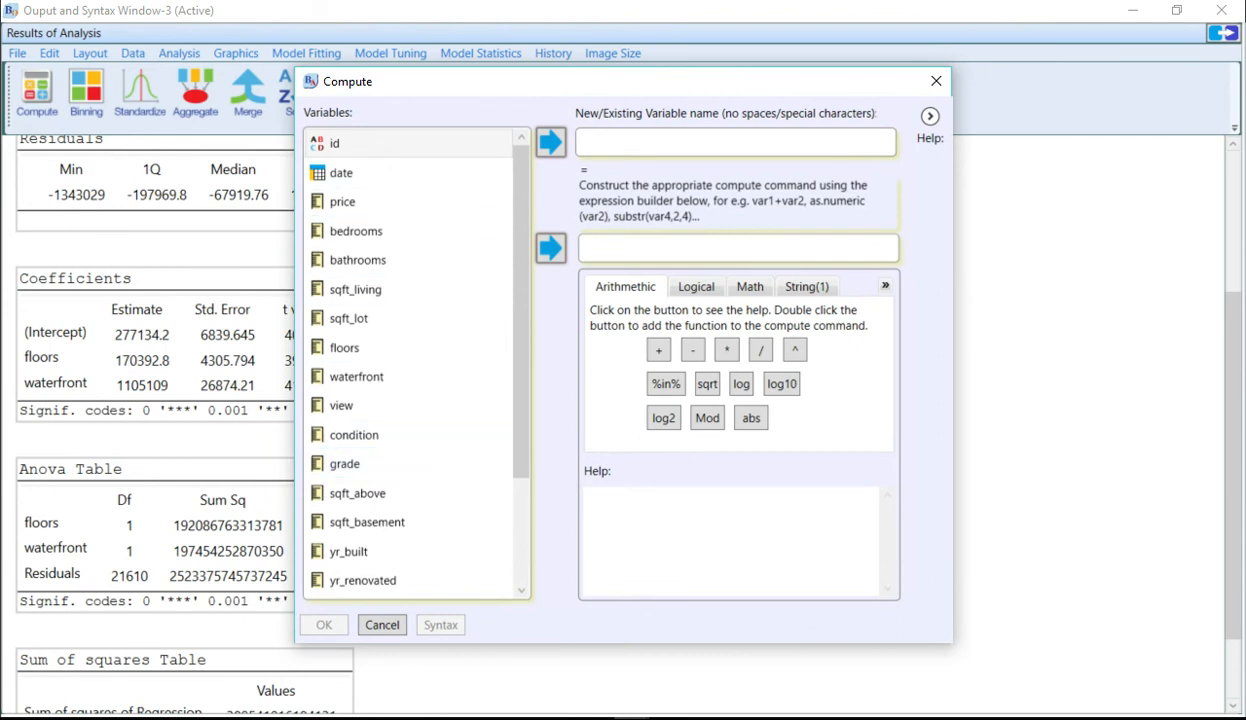
text(floor_water)
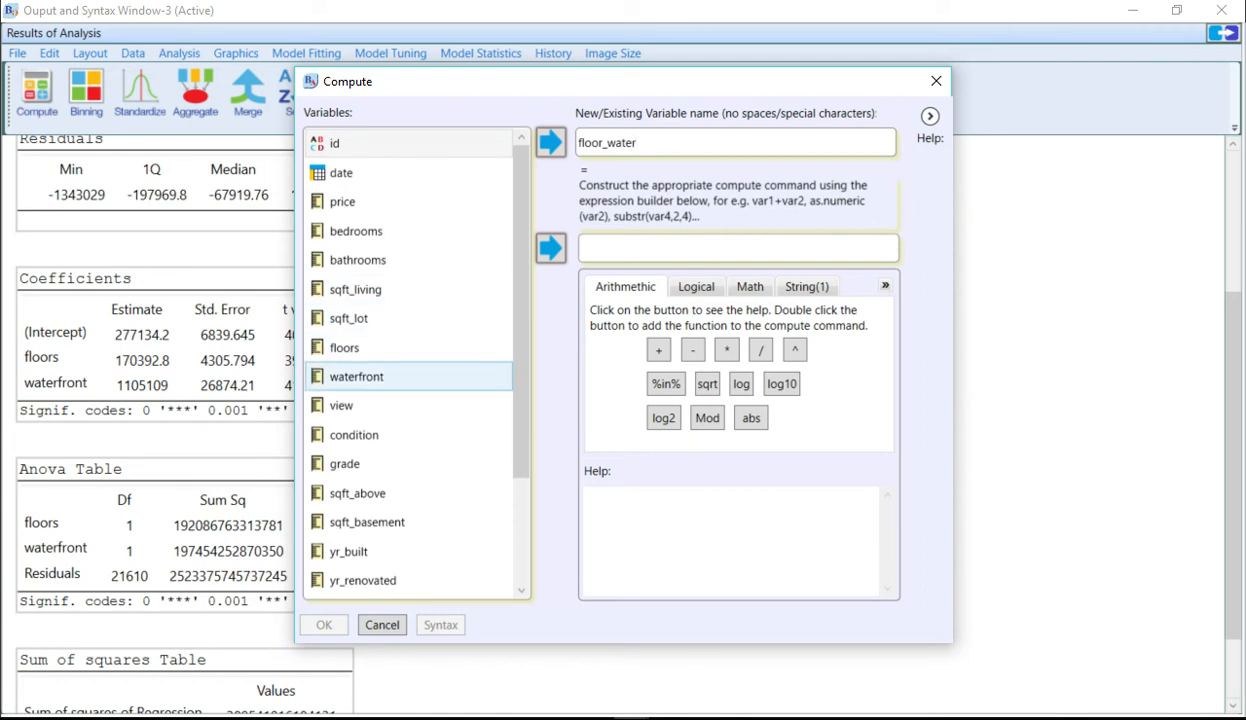
click(380, 348)
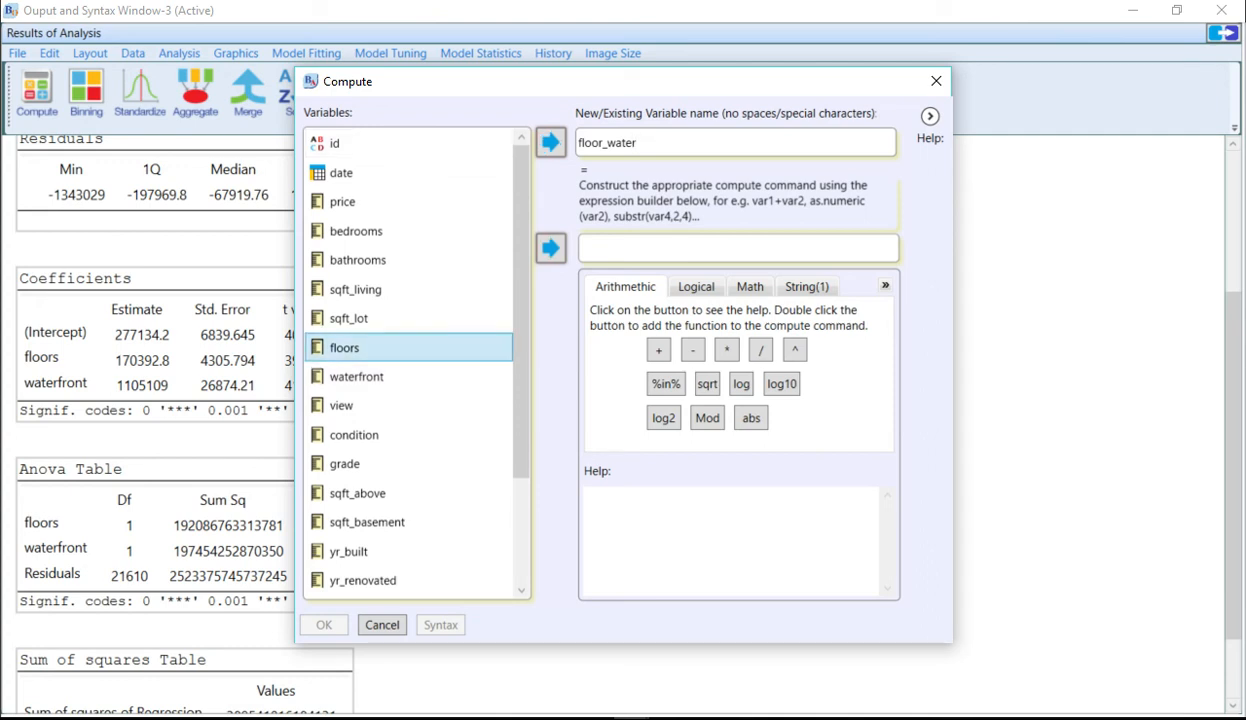
click(551, 248)
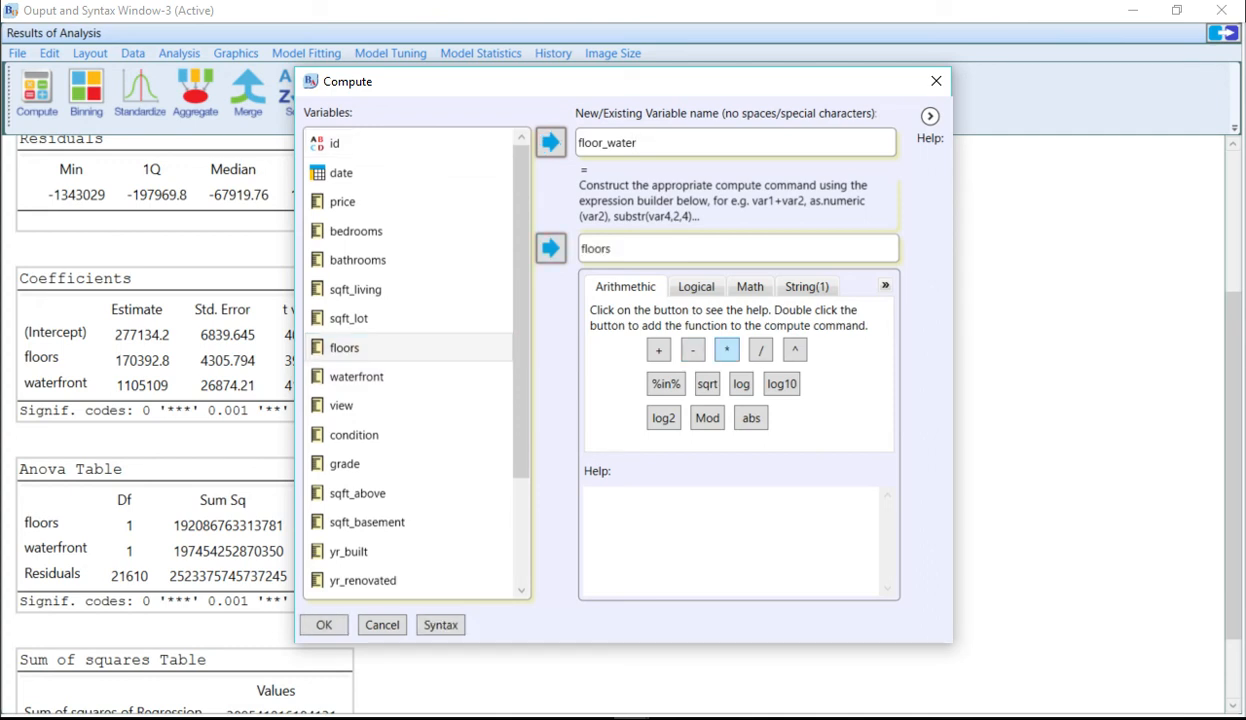
click(726, 349)
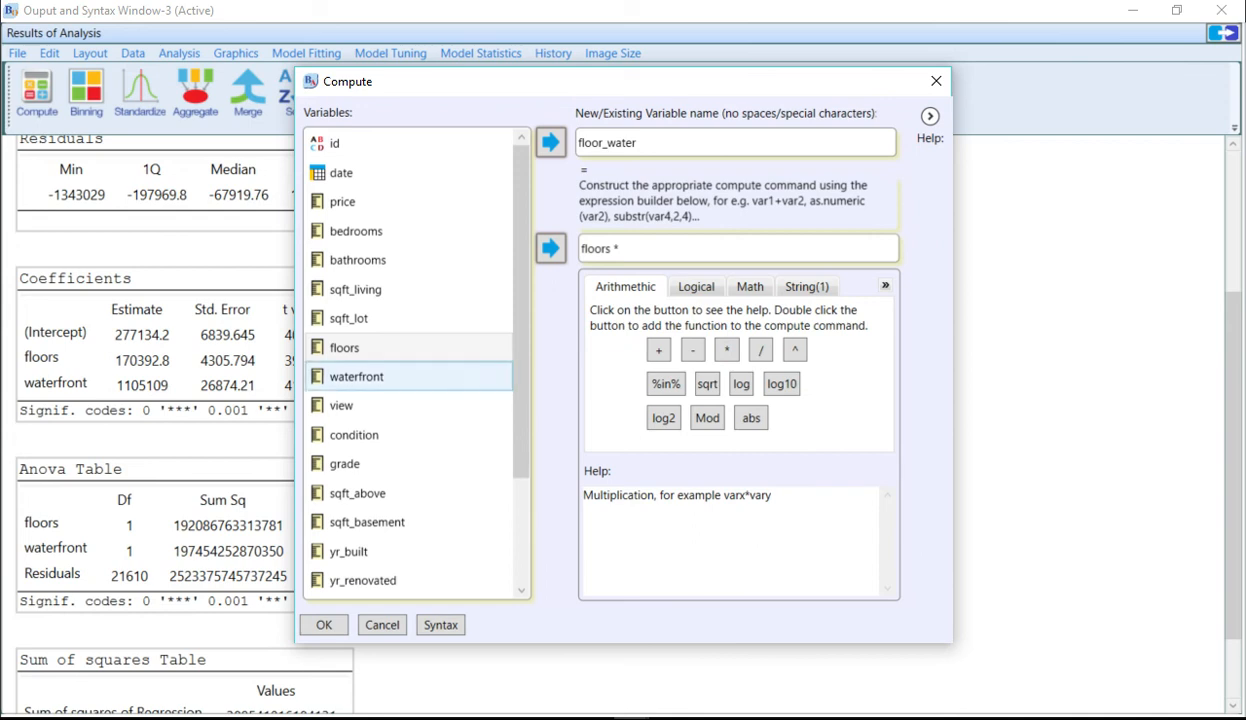
click(356, 376)
click(551, 248)
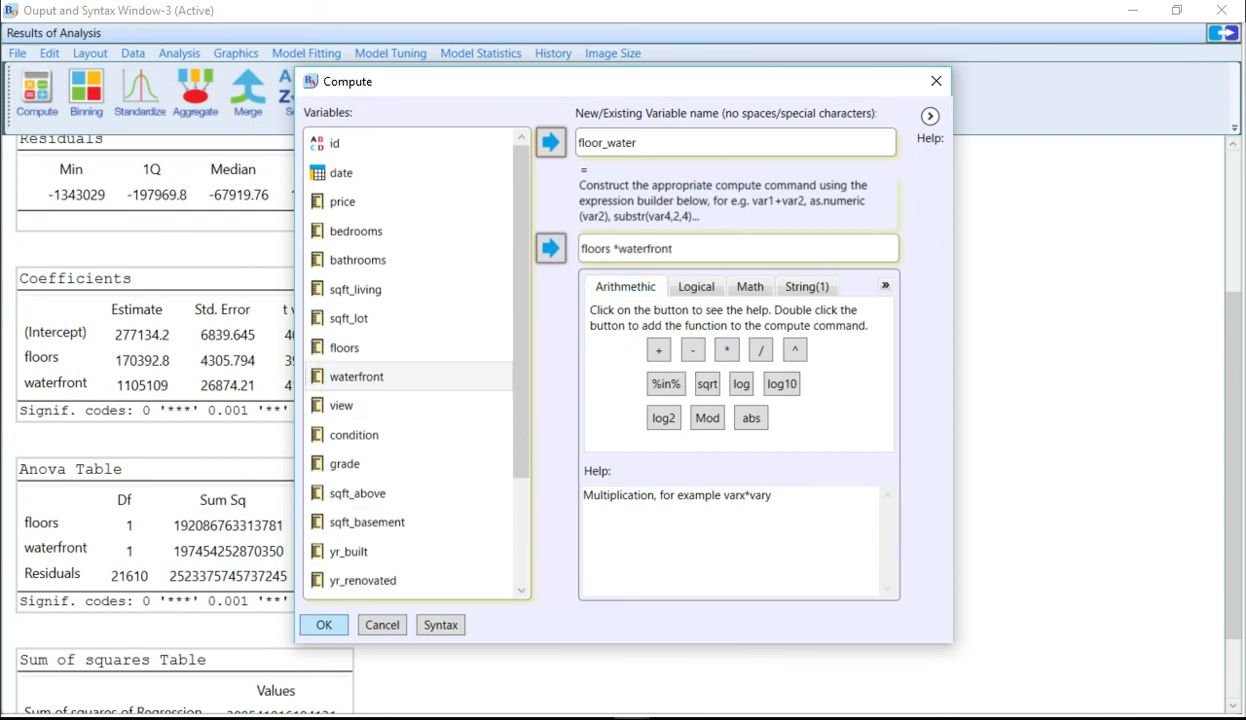
click(323, 624)
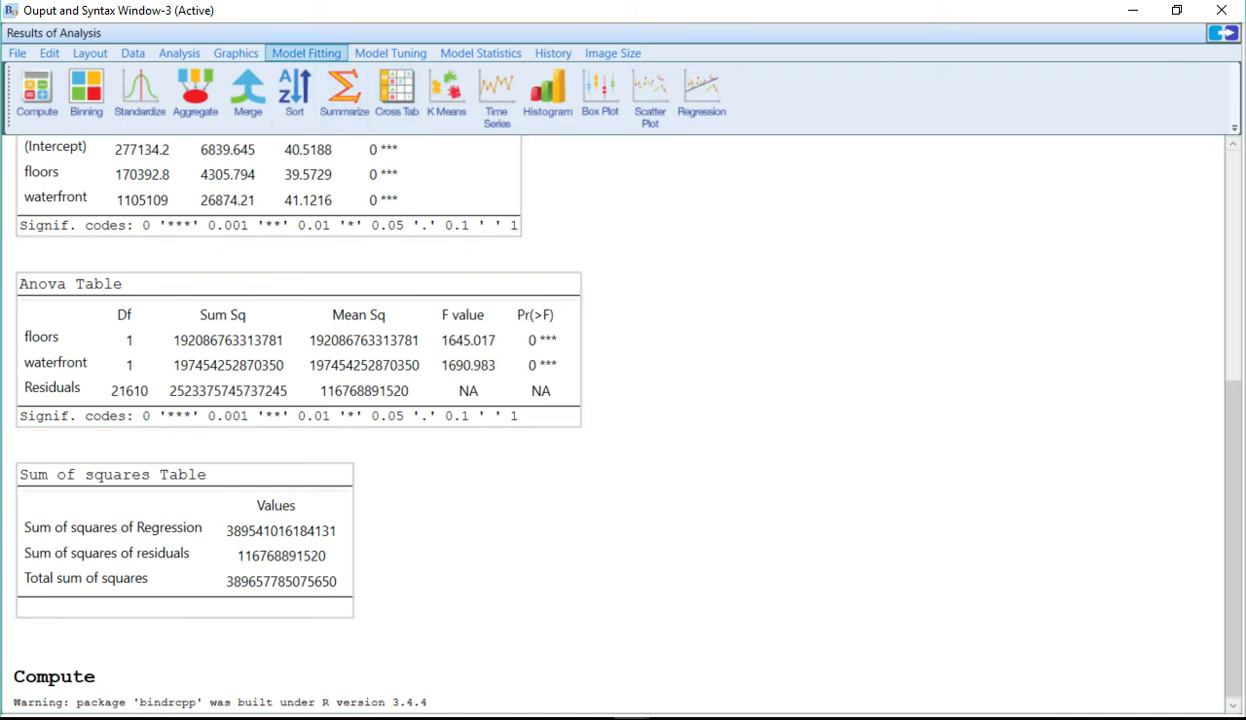
- Run a linear regression of price on floors, waterfront and the floor_water interaction variable
click(306, 53)
click(192, 75)
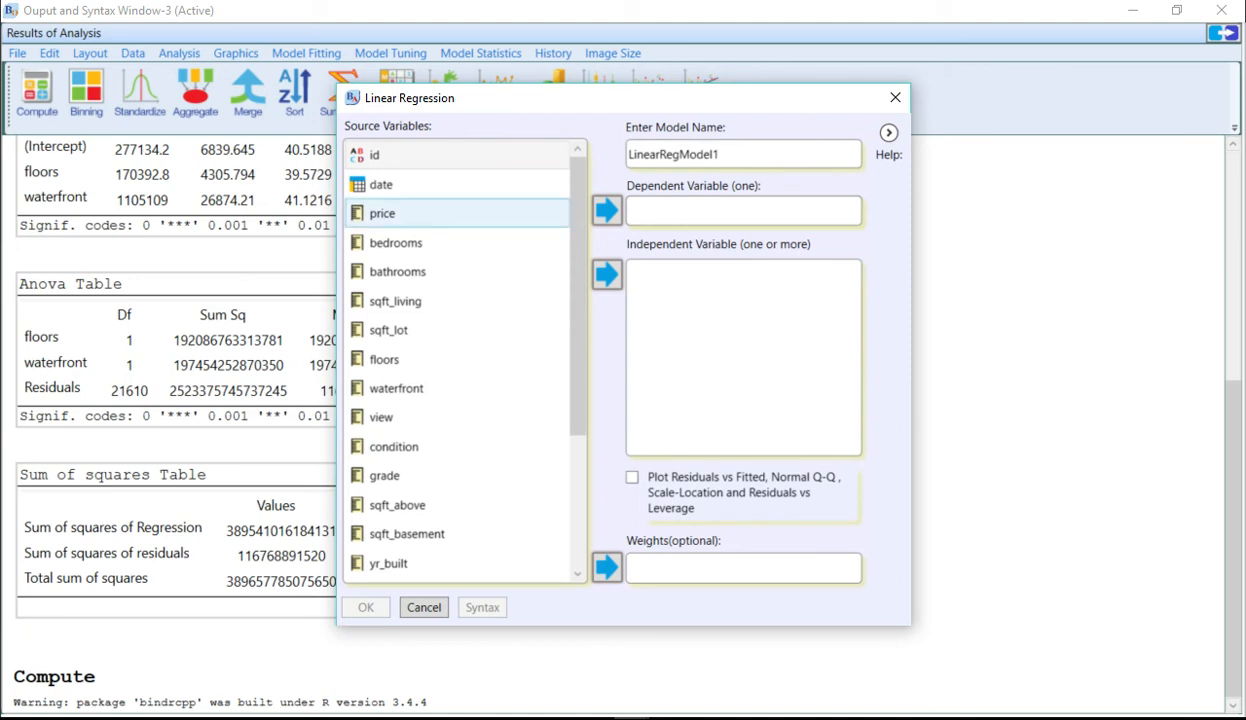
drag(383, 213, 742, 211)
key(Return)
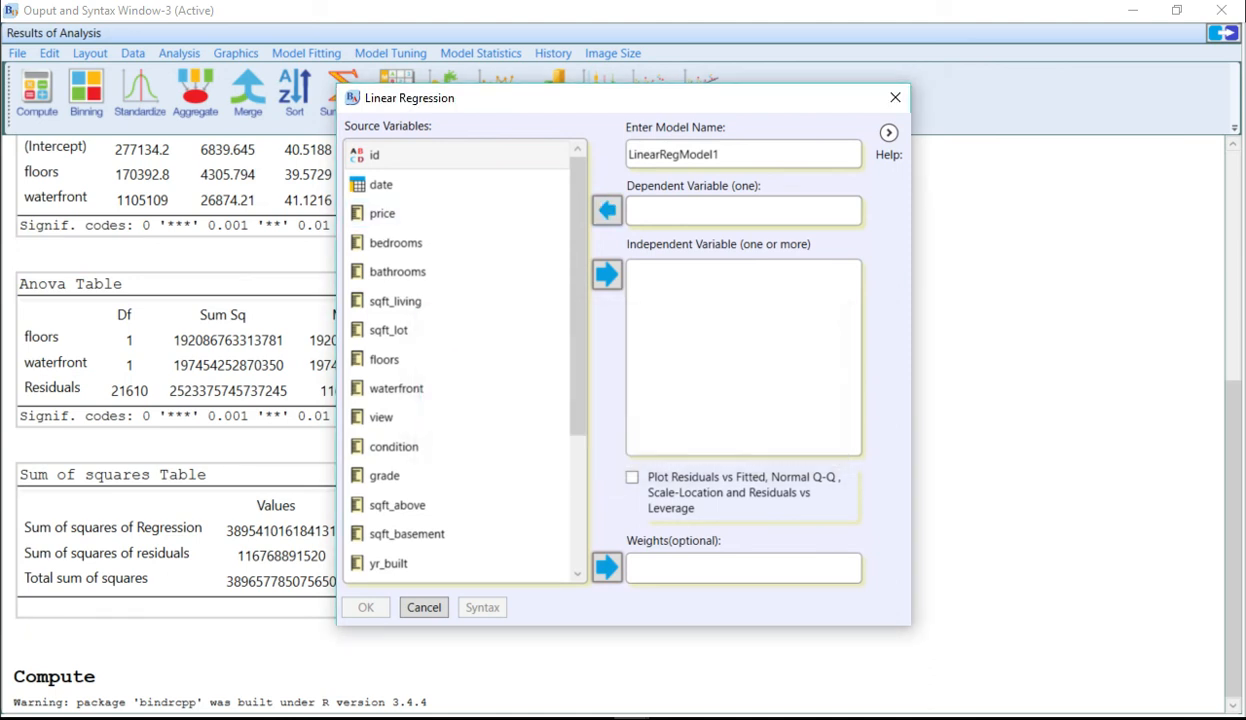
drag(383, 213, 742, 211)
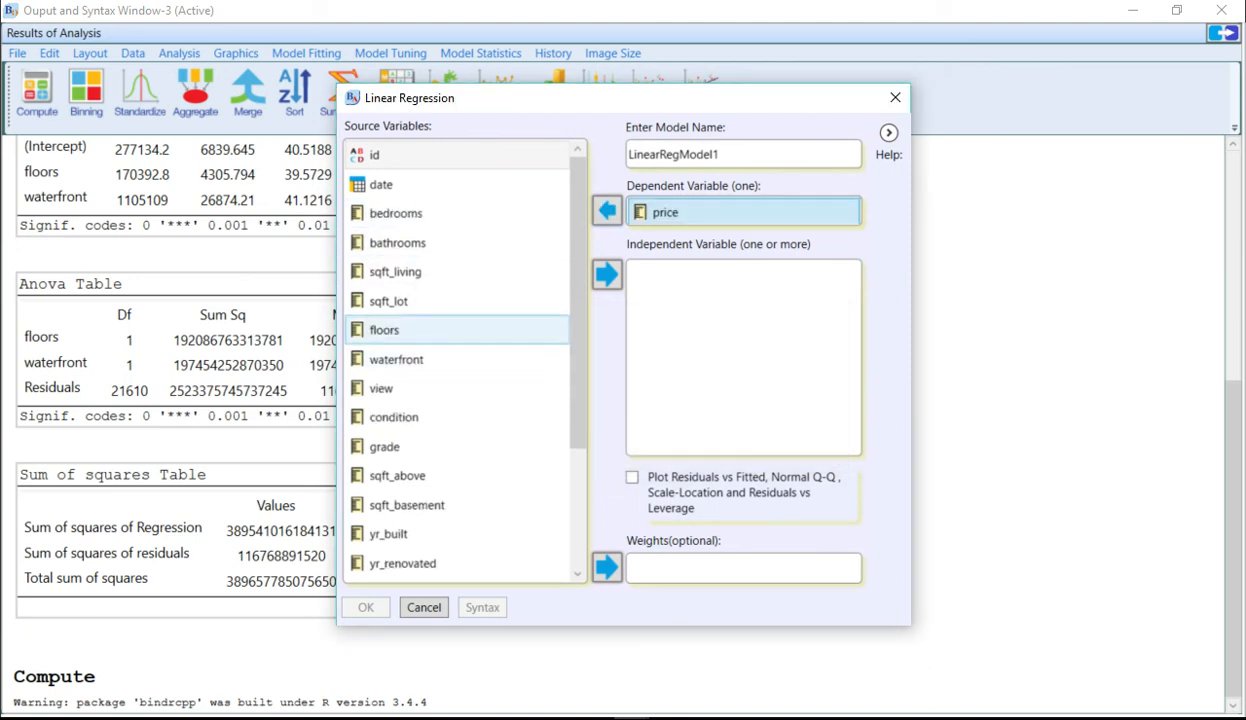
click(384, 329)
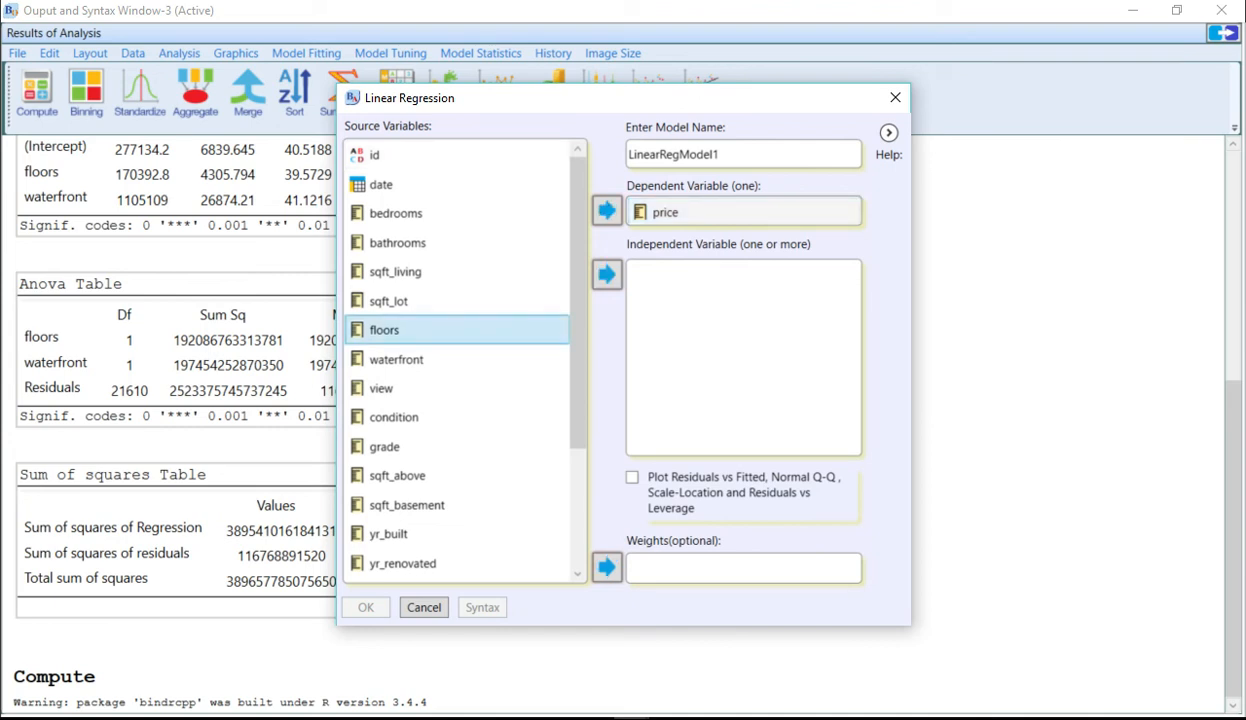
ctrl+click(397, 359)
click(607, 274)
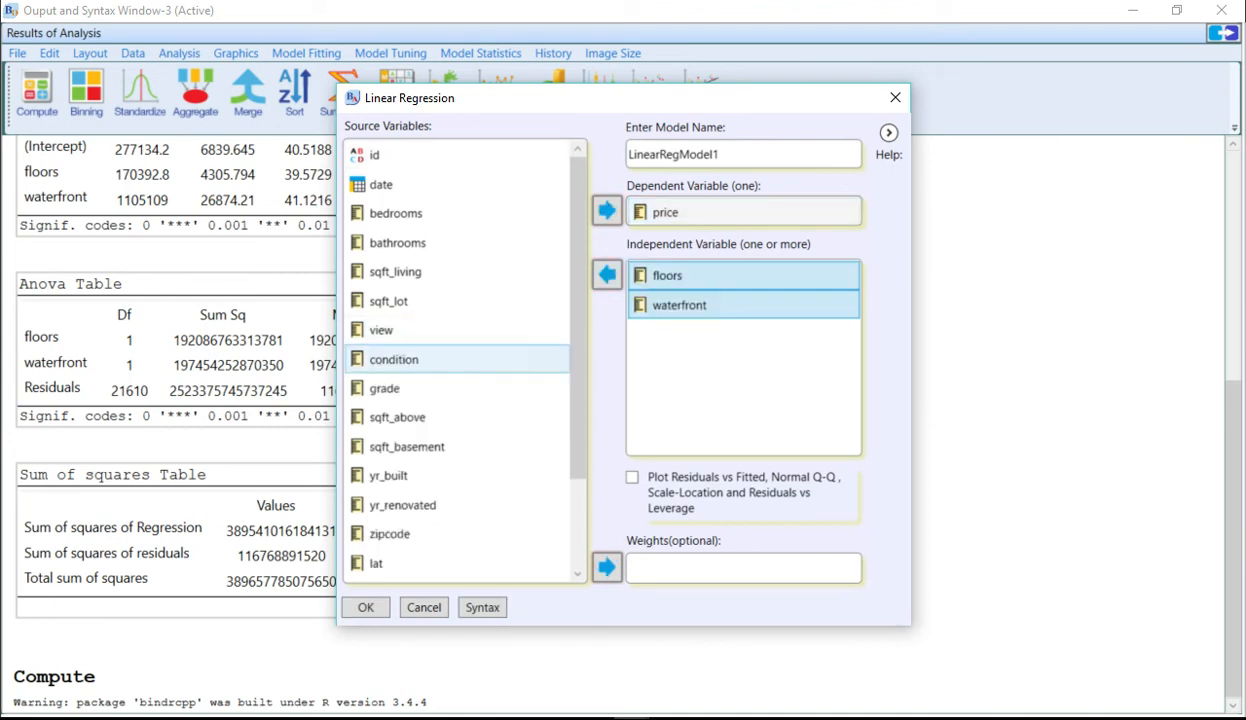
scroll(420, 350, down, 2)
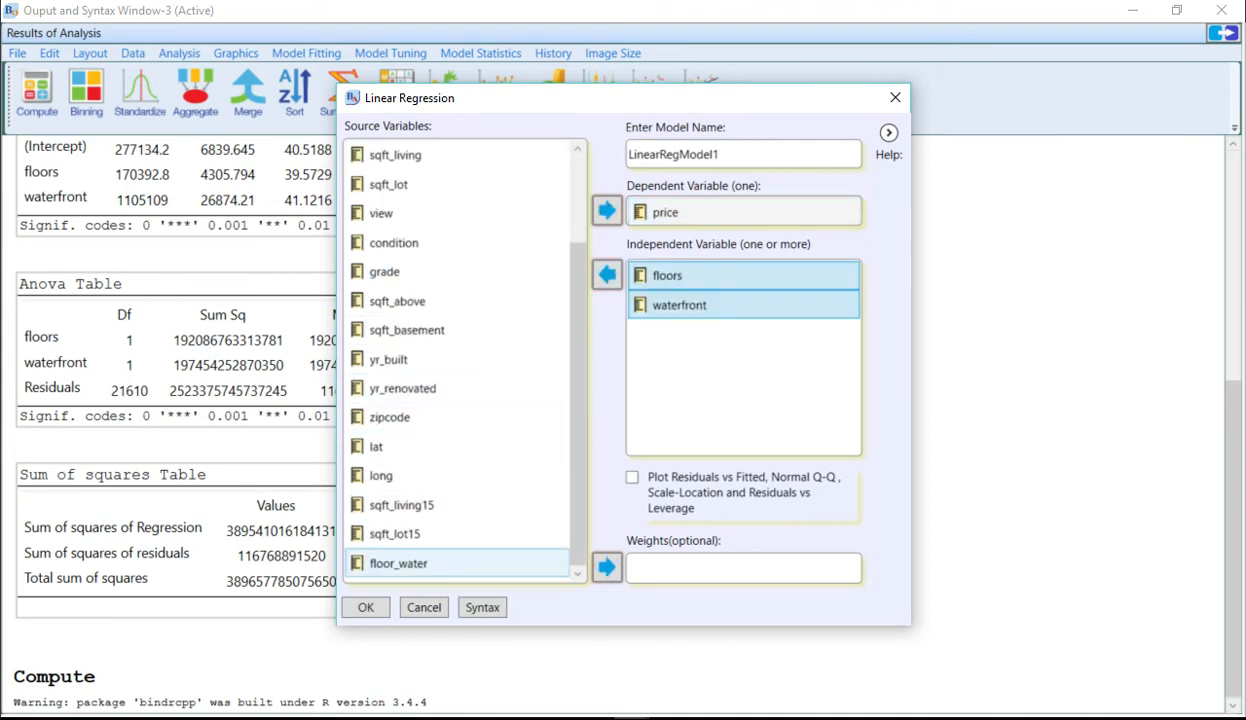
click(420, 563)
click(607, 274)
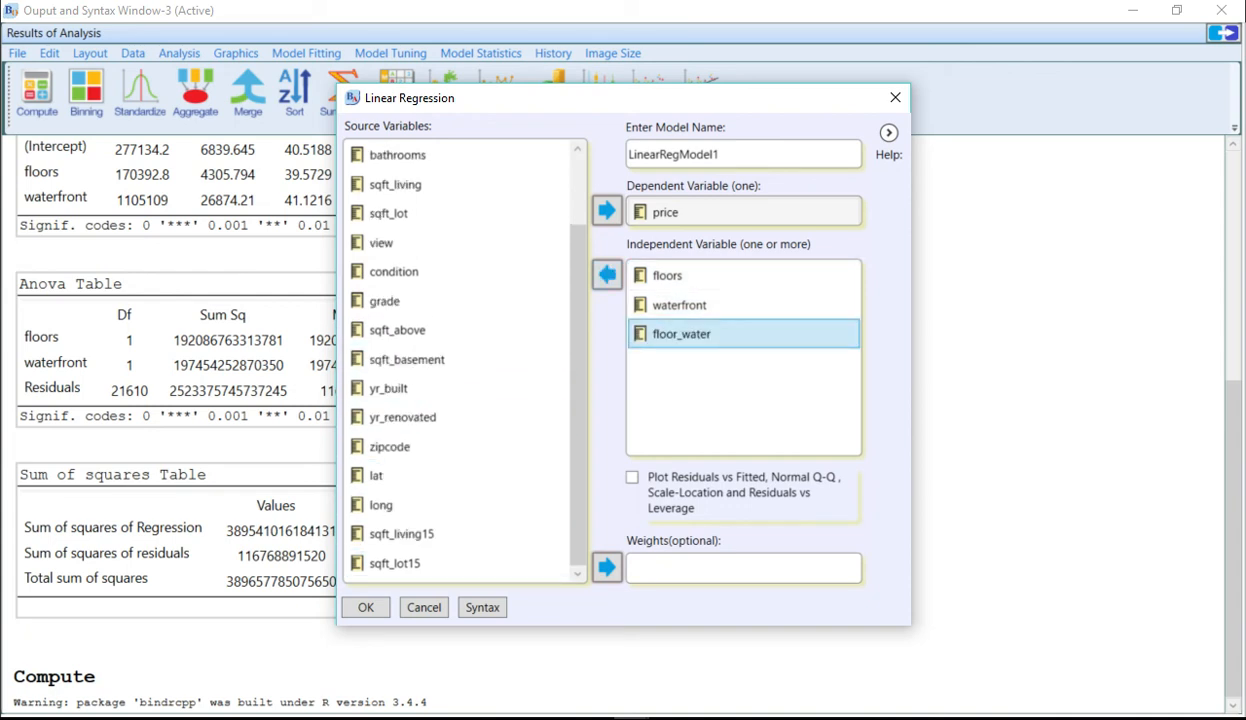
click(366, 607)
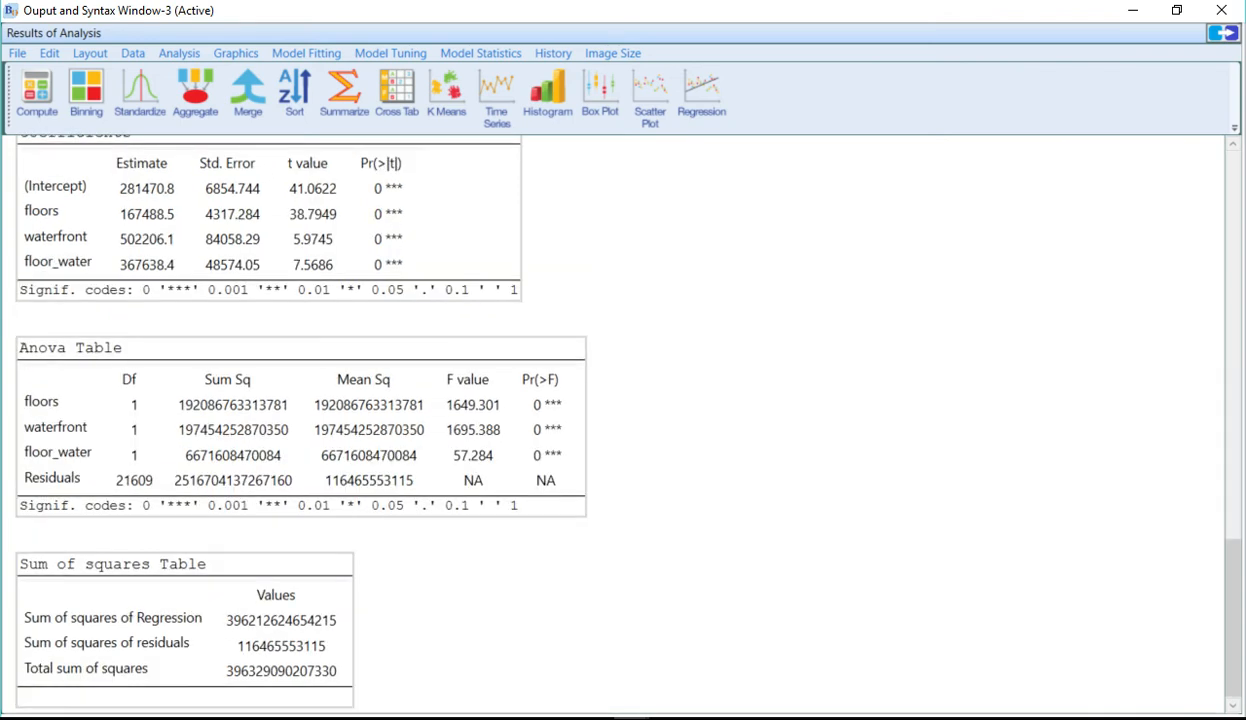
- Show the R command editor, then reduce the jamovi and BlueSky output windows to compare their regression coefficients
scroll(612, 420, up, 1)
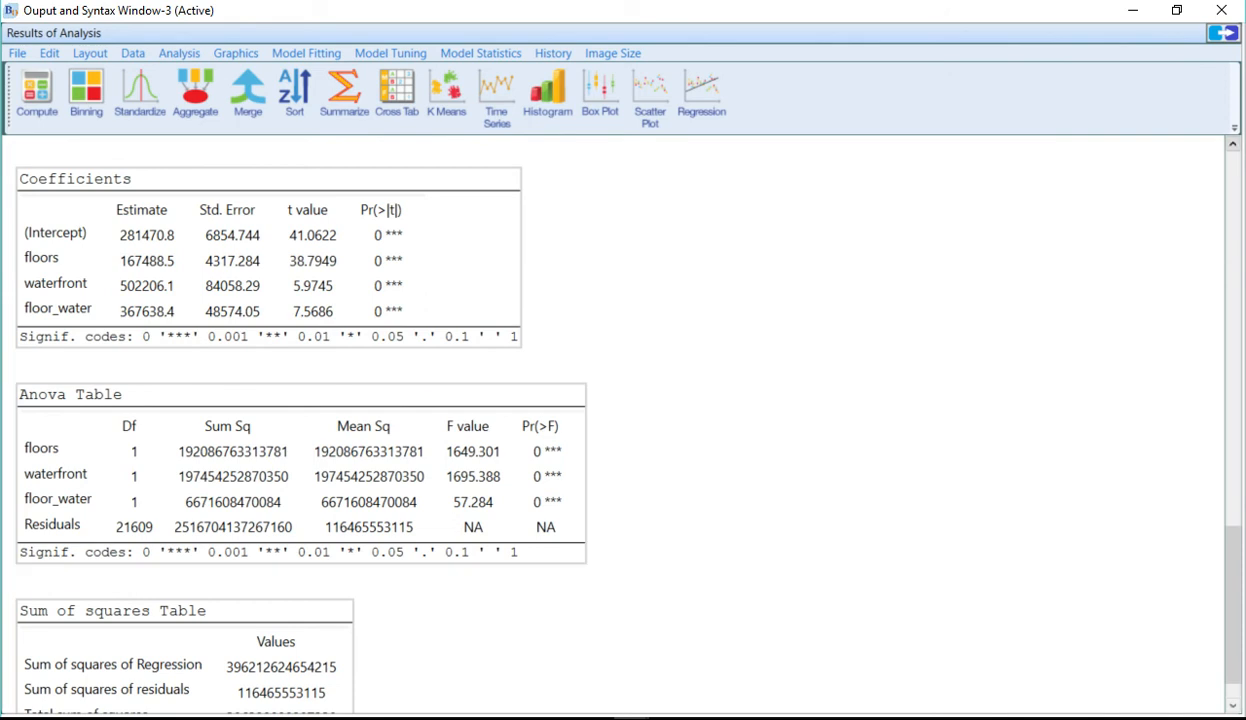
click(1223, 33)
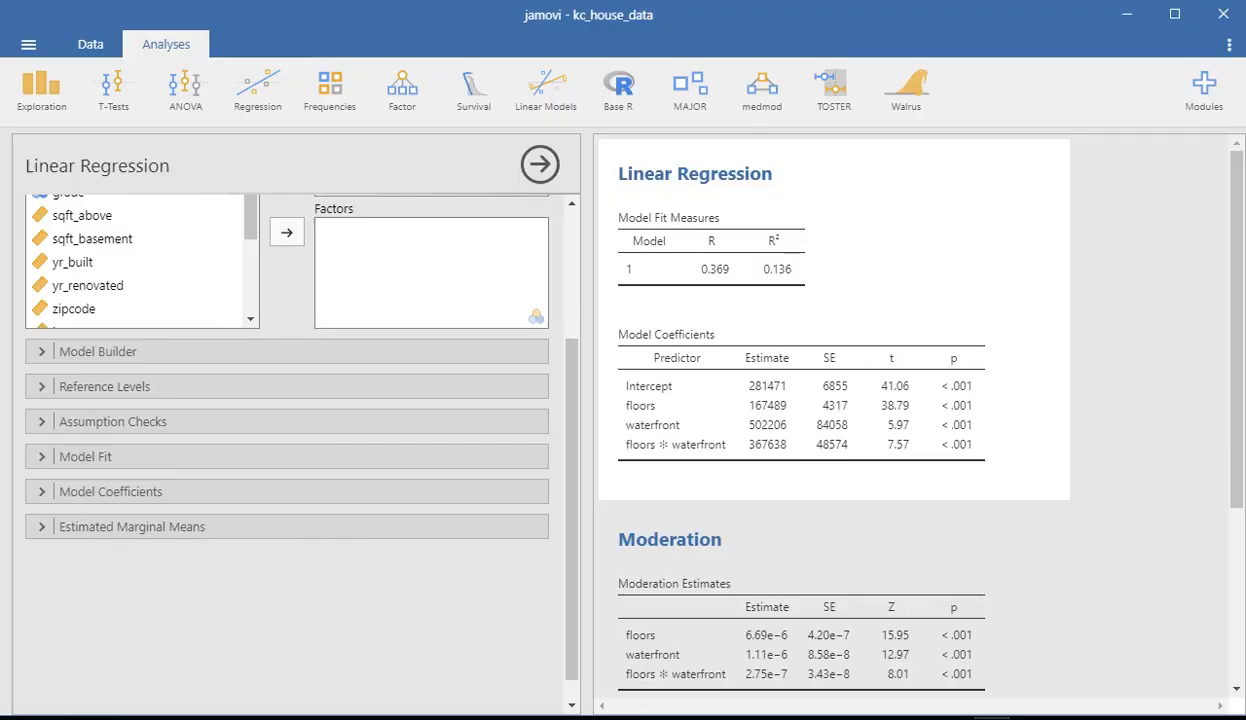
click(1175, 14)
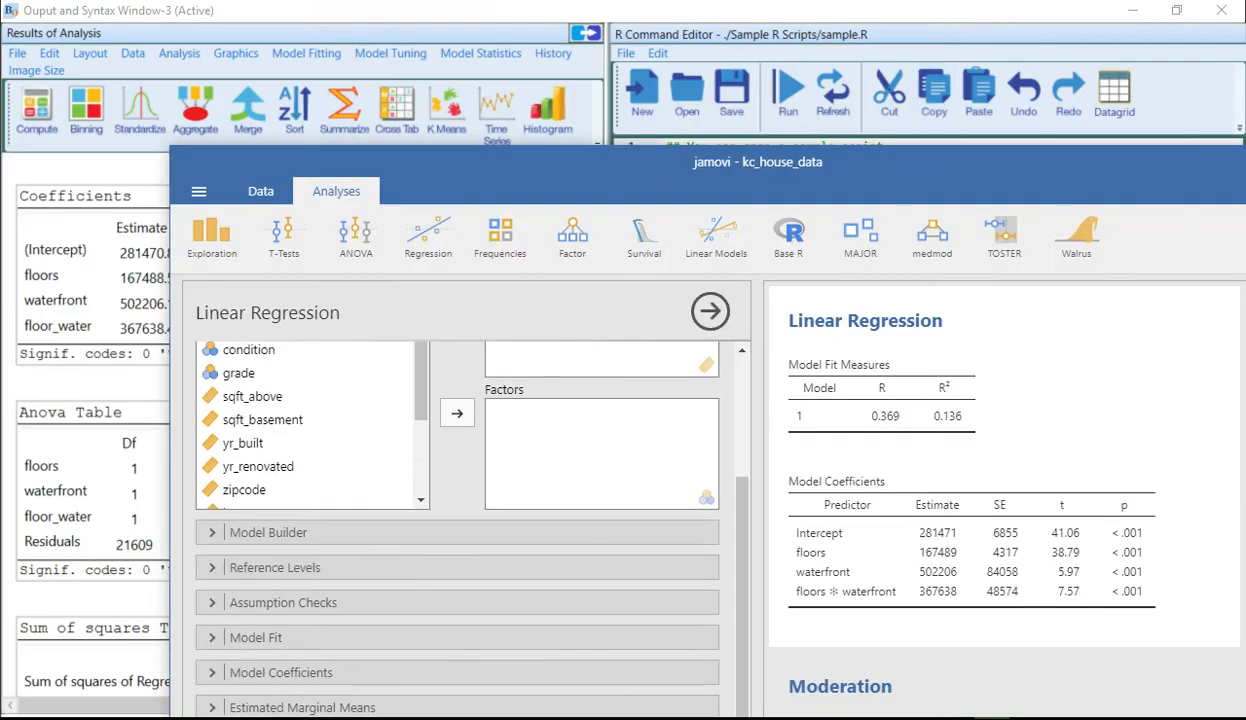
drag(643, 160, 505, 14)
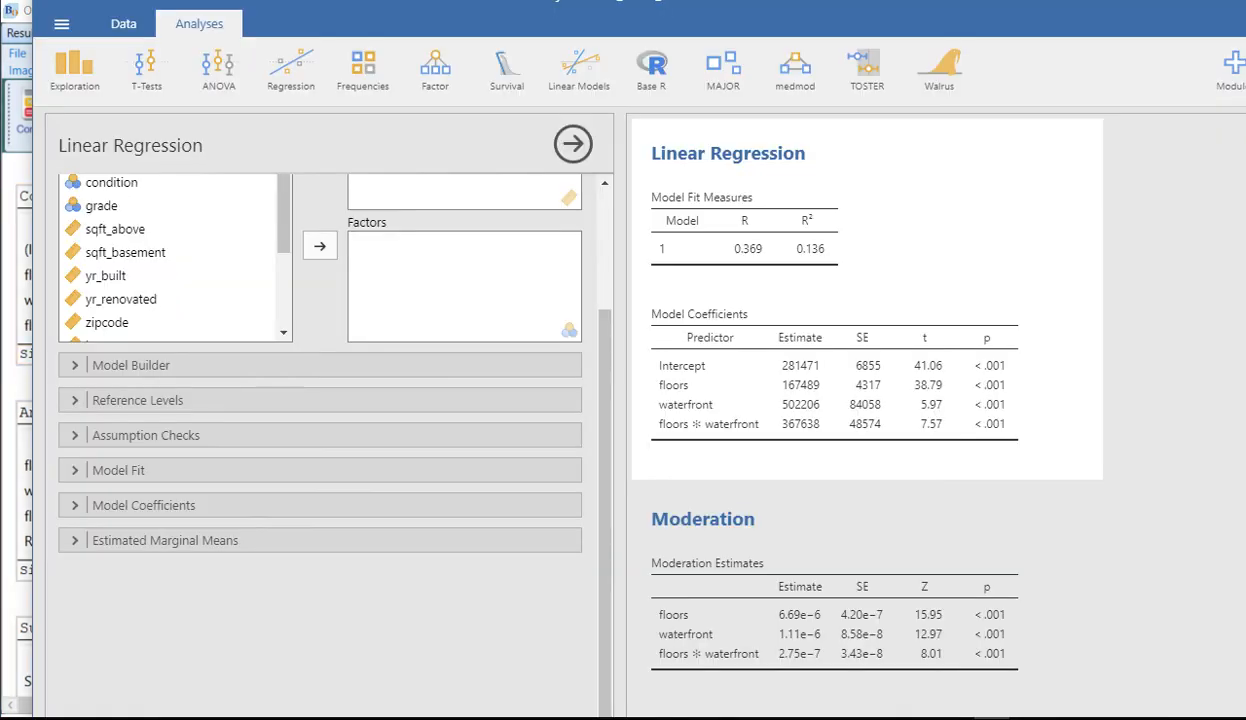
drag(33, 360, 162, 360)
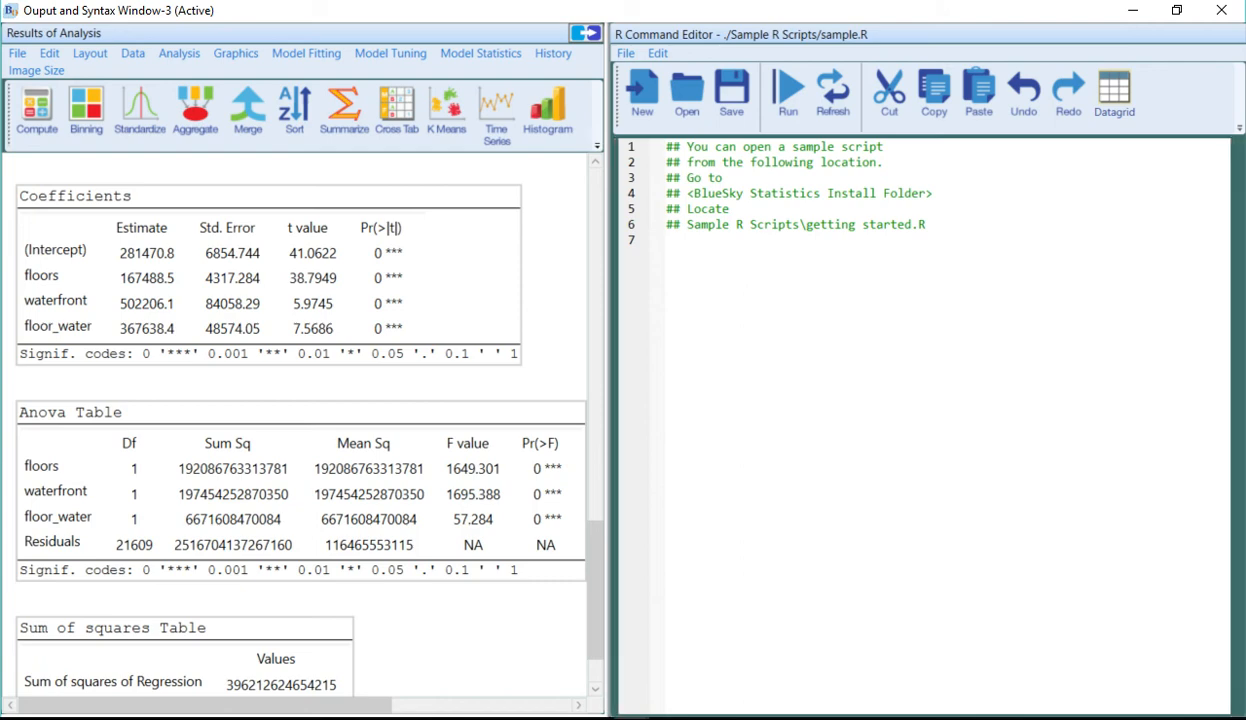
drag(608, 360, 812, 360)
click(1177, 10)
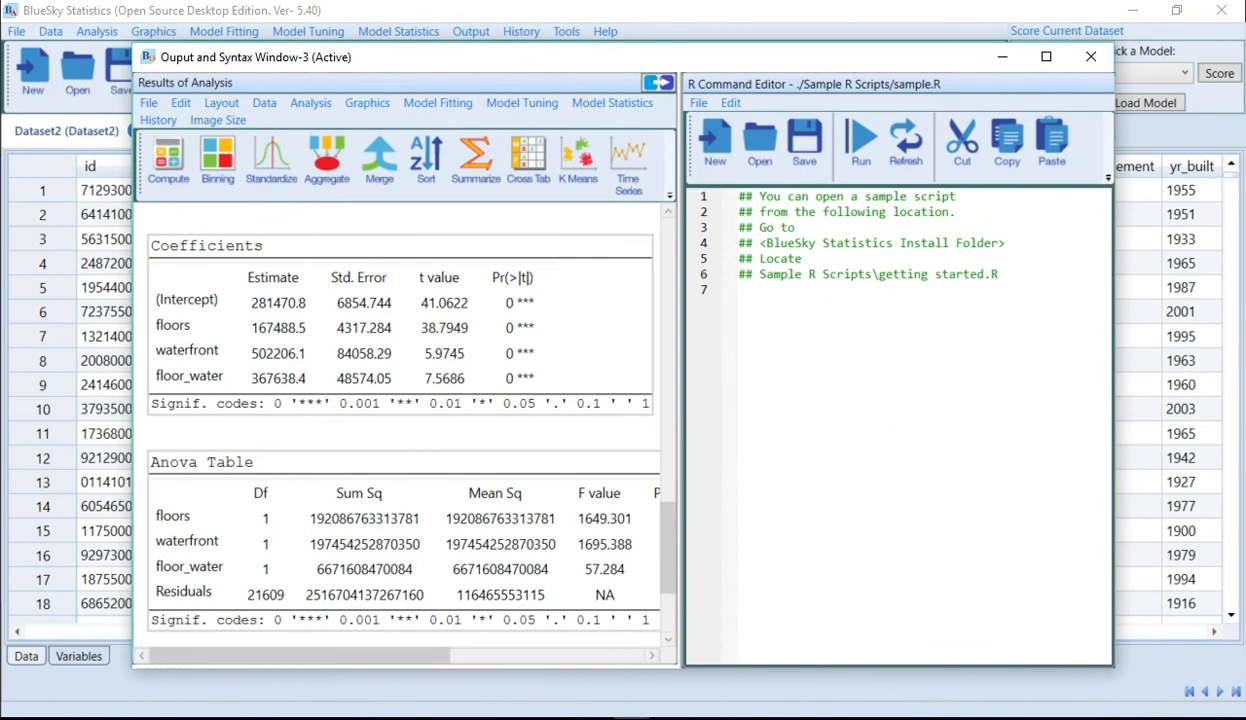
- Widen the results pane over the R command editor, then narrow the output window and move it aside
drag(682, 360, 1012, 360)
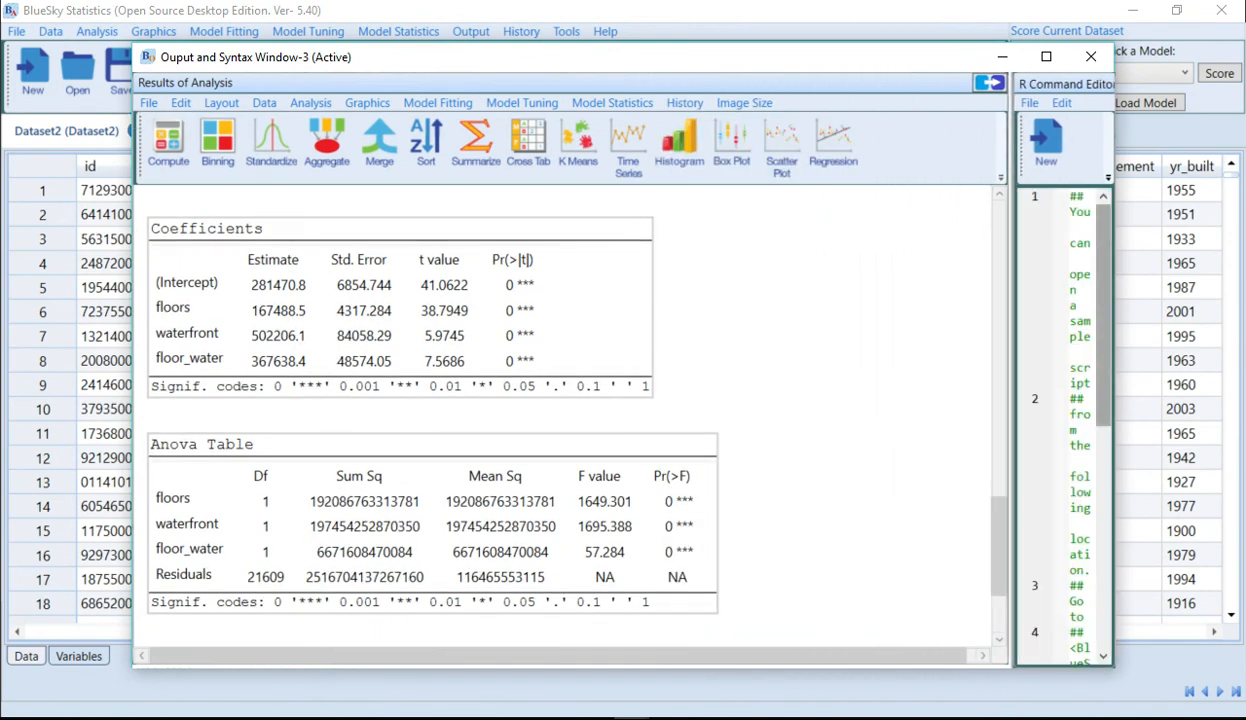
drag(1114, 360, 748, 360)
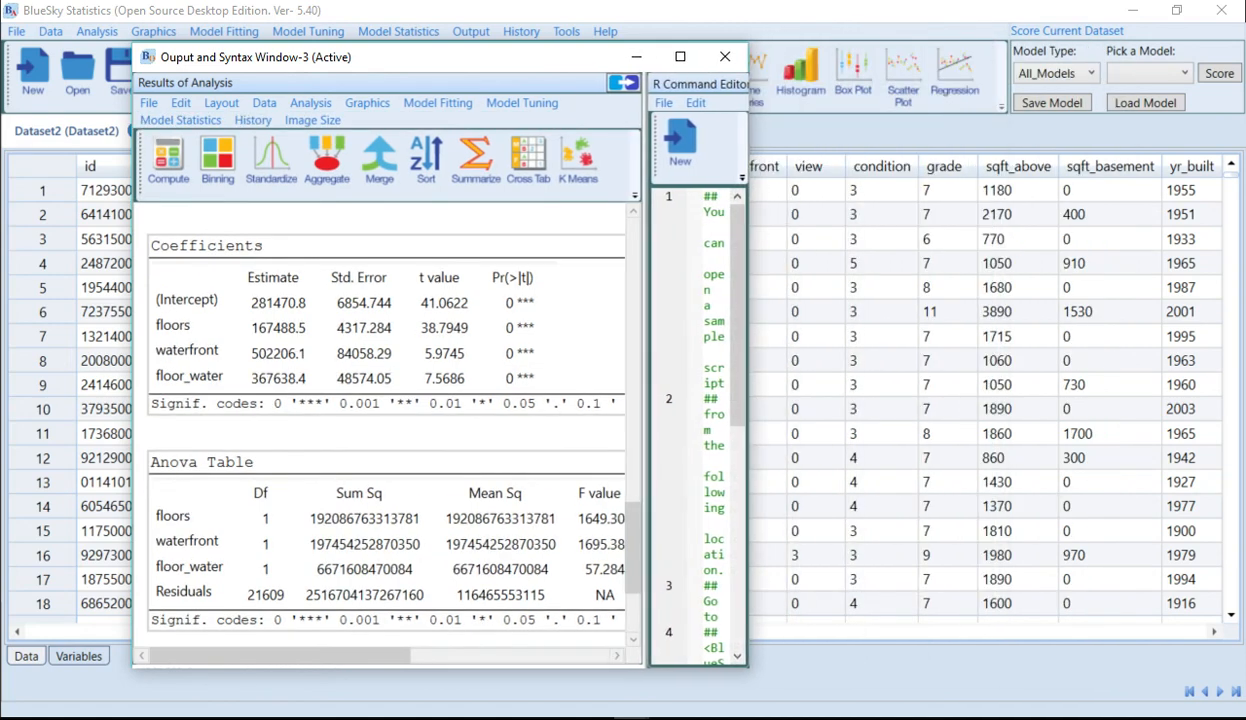
drag(450, 57, 331, 34)
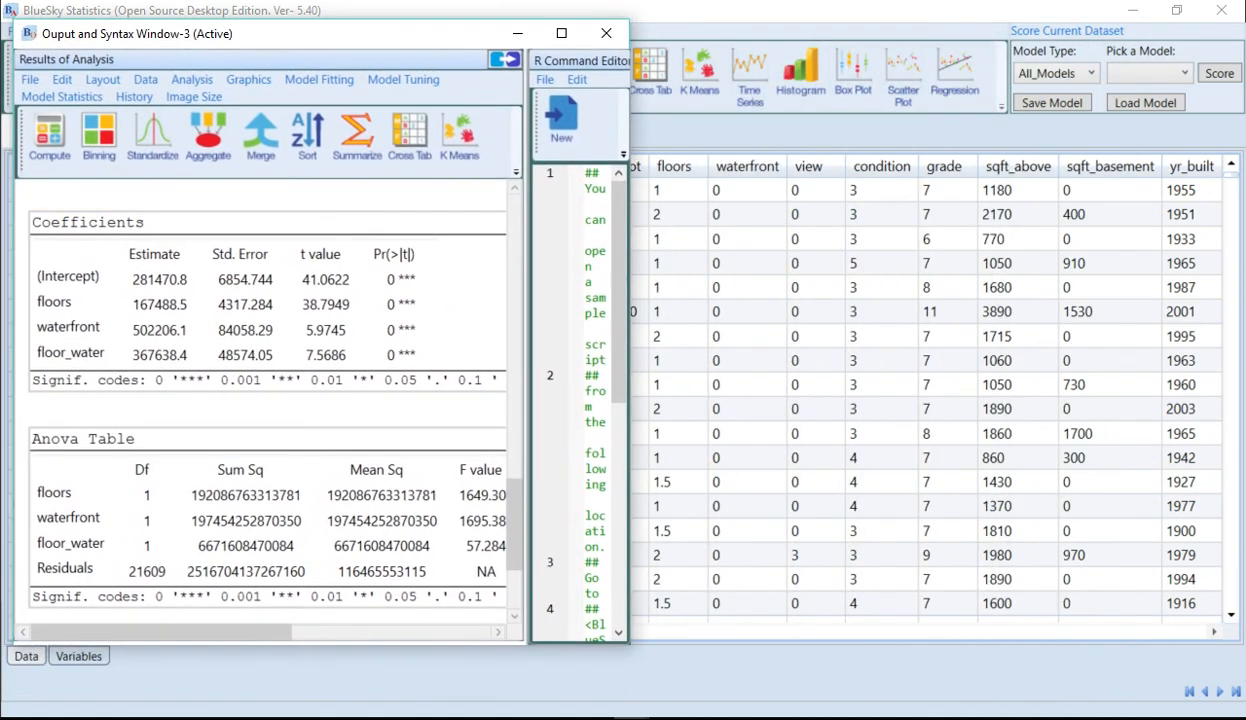
- Switch to jamovi and position its window to compare its Linear Regression coefficients and Moderation estimates with the BlueSky output
click(991, 718)
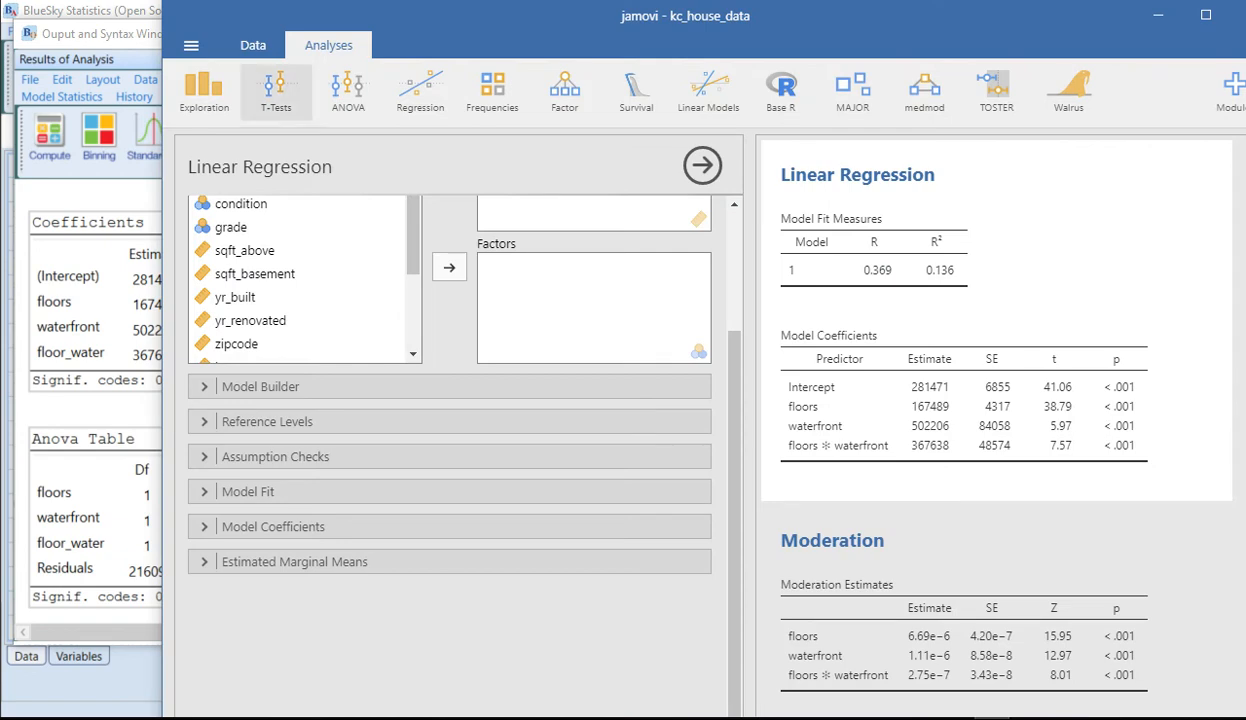
click(631, 718)
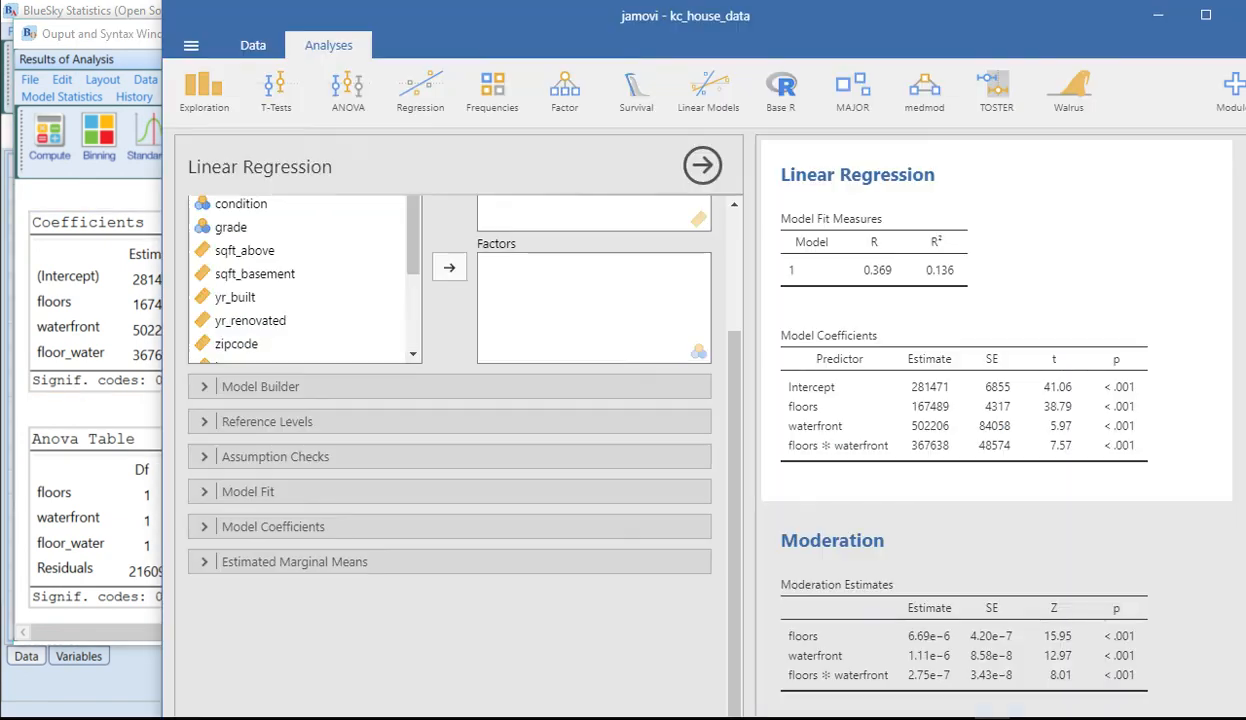
click(966, 716)
drag(700, 16, 751, 26)
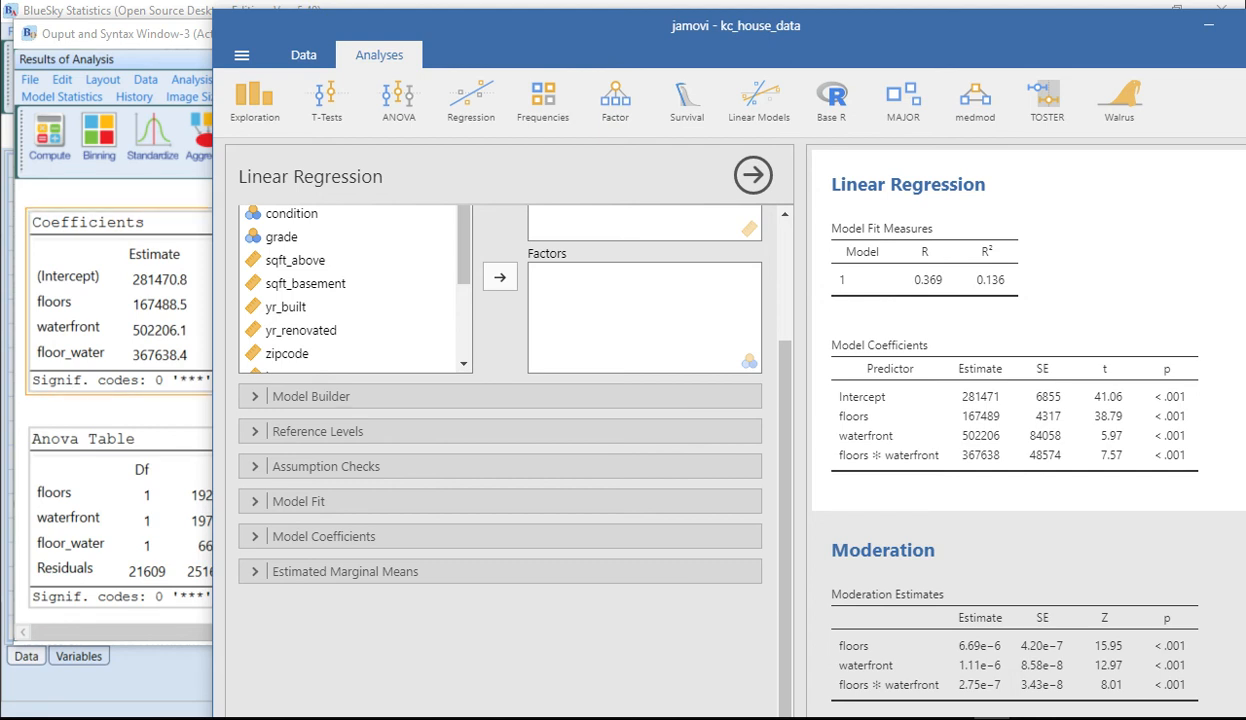
drag(850, 26, 676, 27)
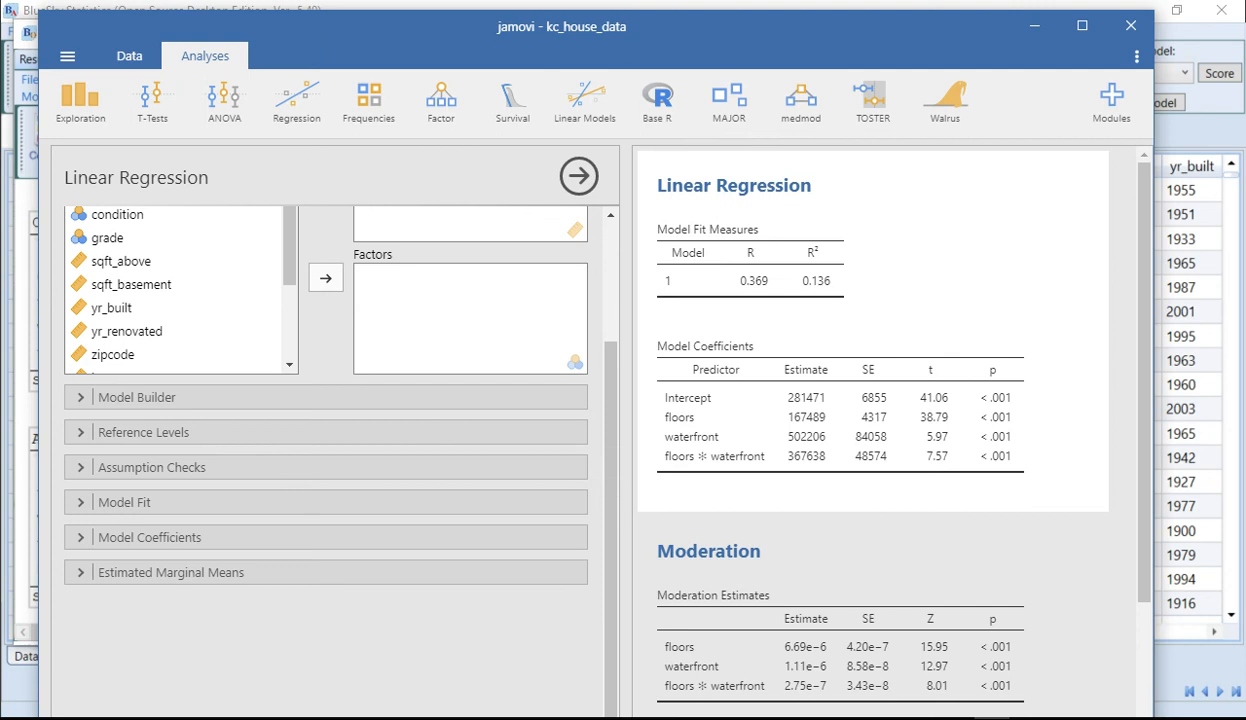
scroll(870, 420, down, 3)
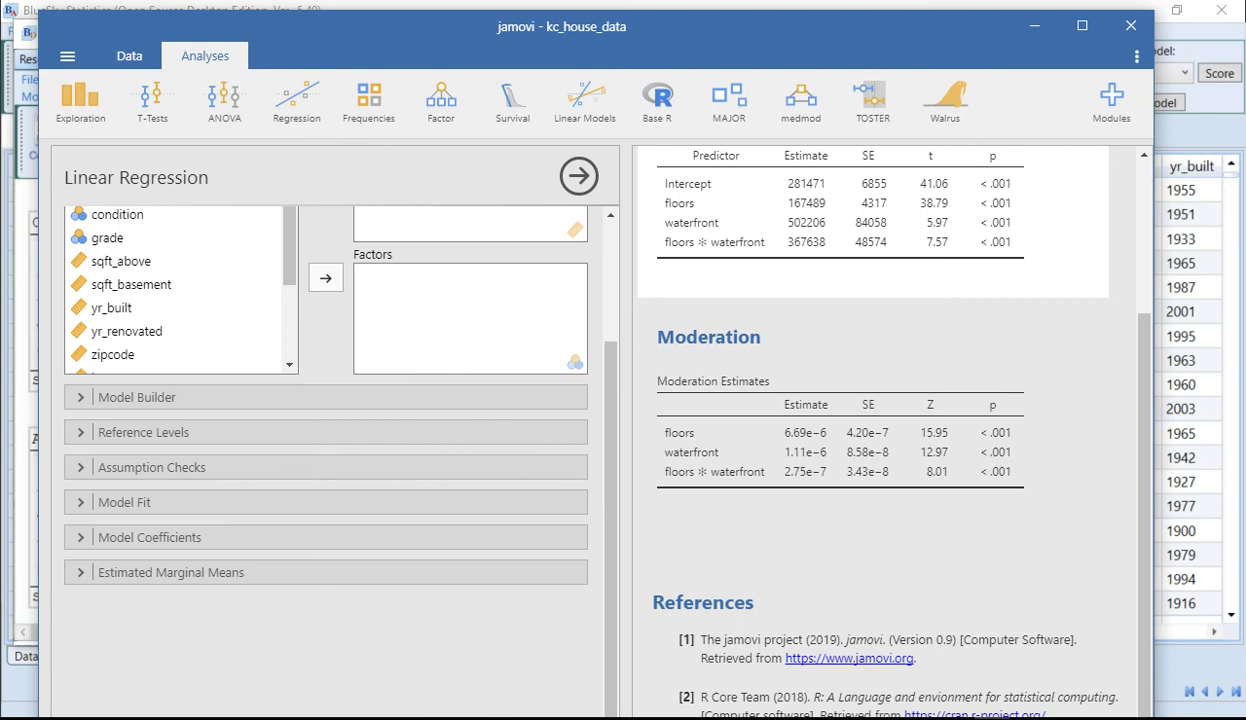
scroll(870, 420, up, 3)
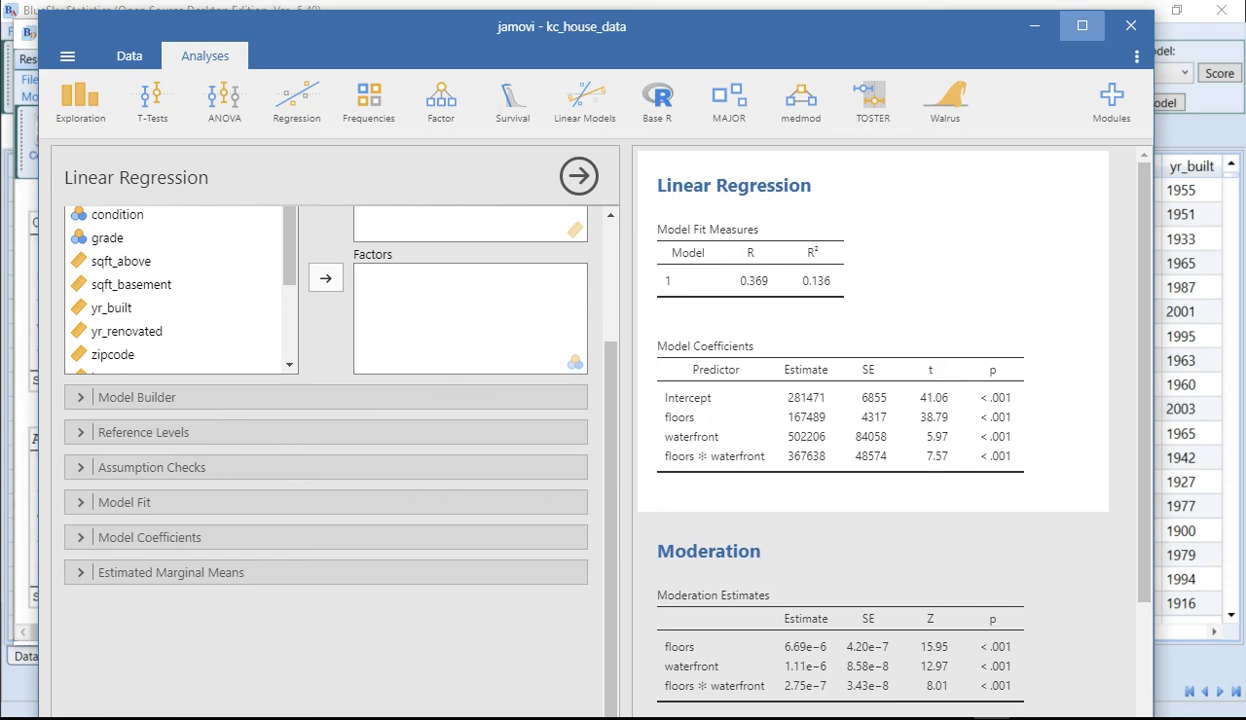
- Return to the maximized BlueSky output window, hide the R command editor and examine the ANOVA and sum of squares tables
click(1082, 25)
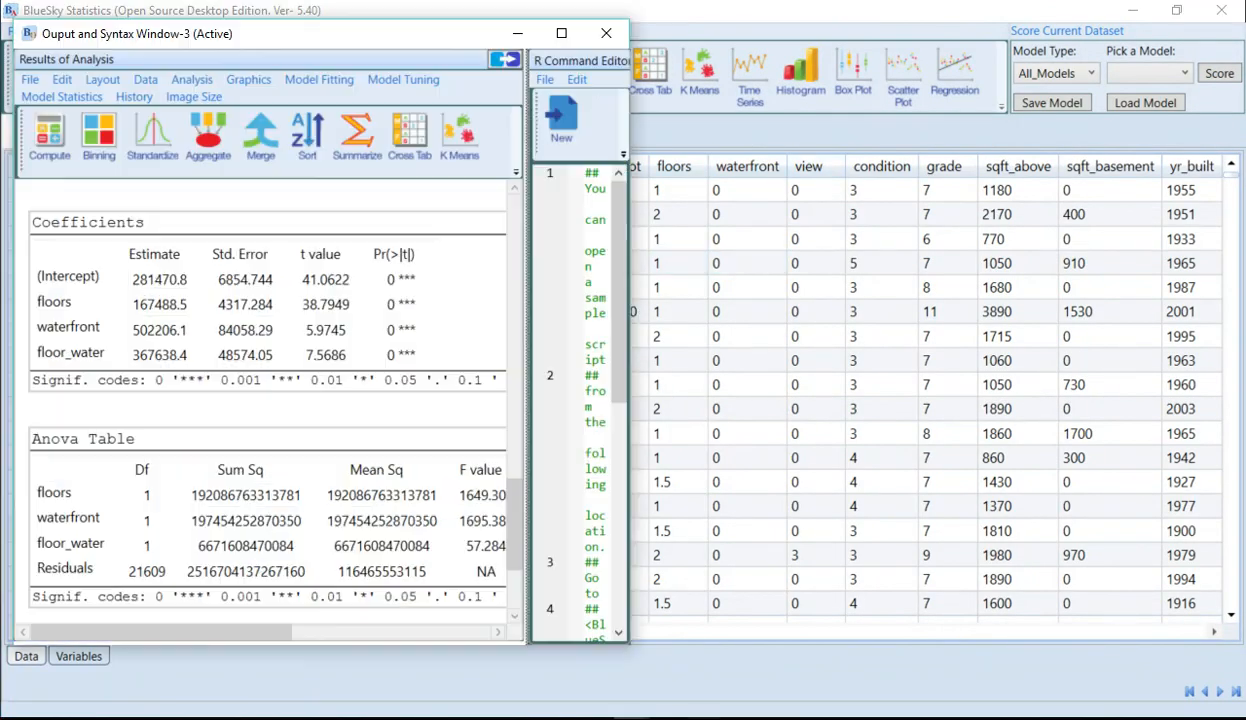
click(547, 33)
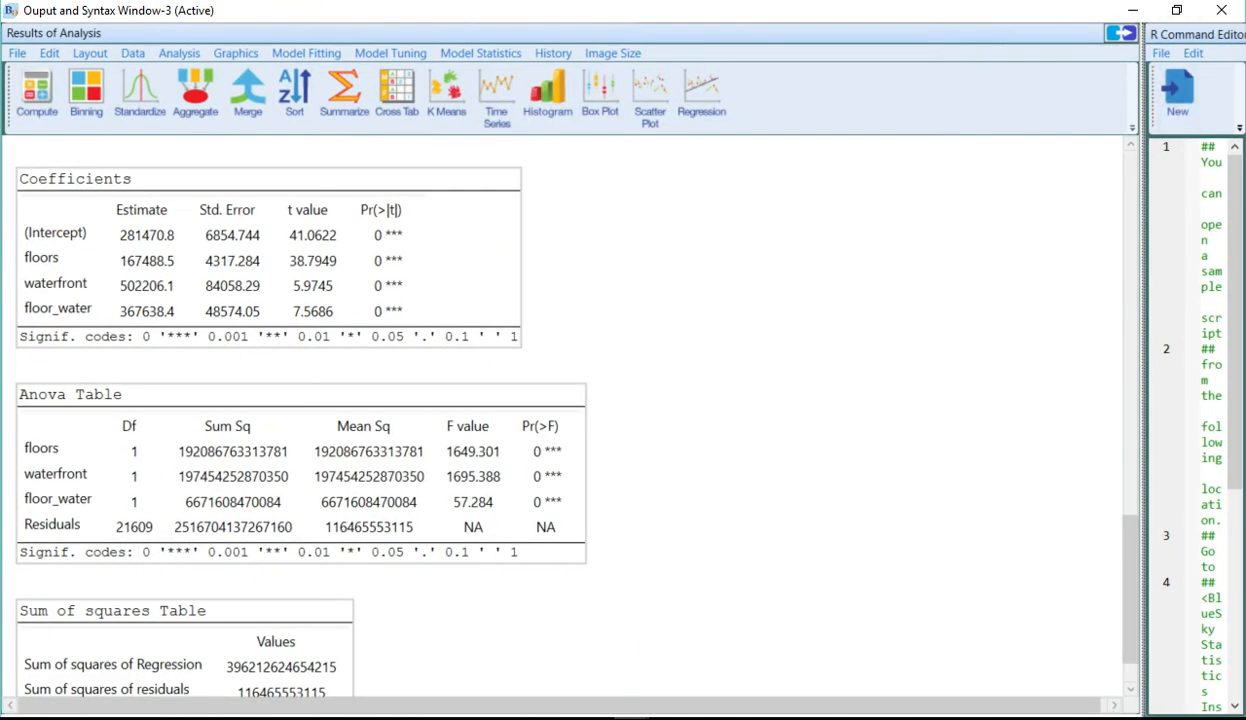
click(1121, 33)
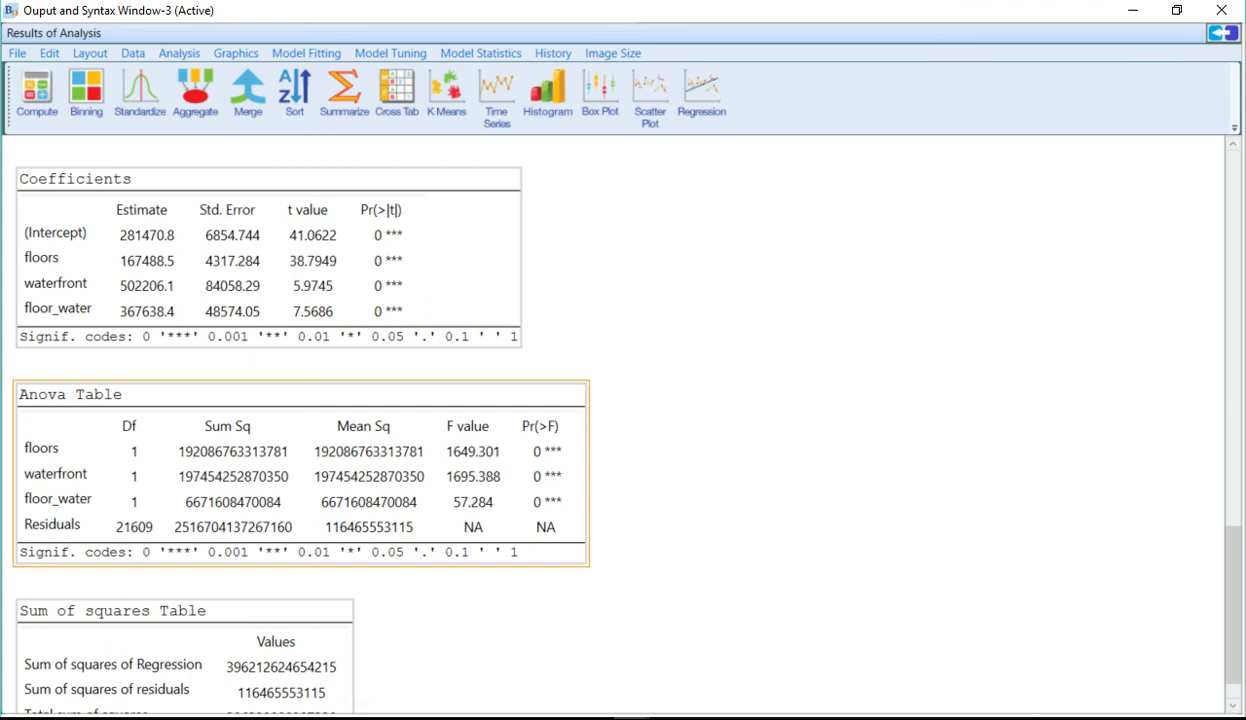
scroll(610, 413, down, 1)
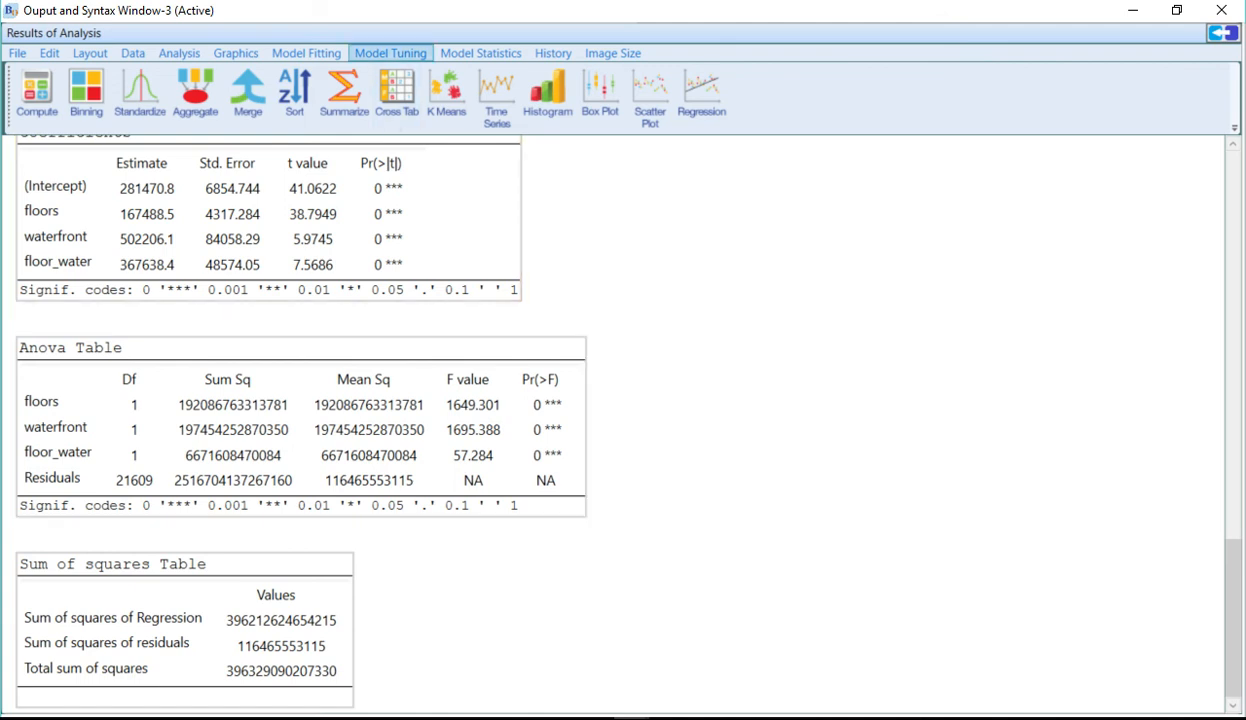
- Try to compute the Variance Inflation Factors from the output window
click(390, 53)
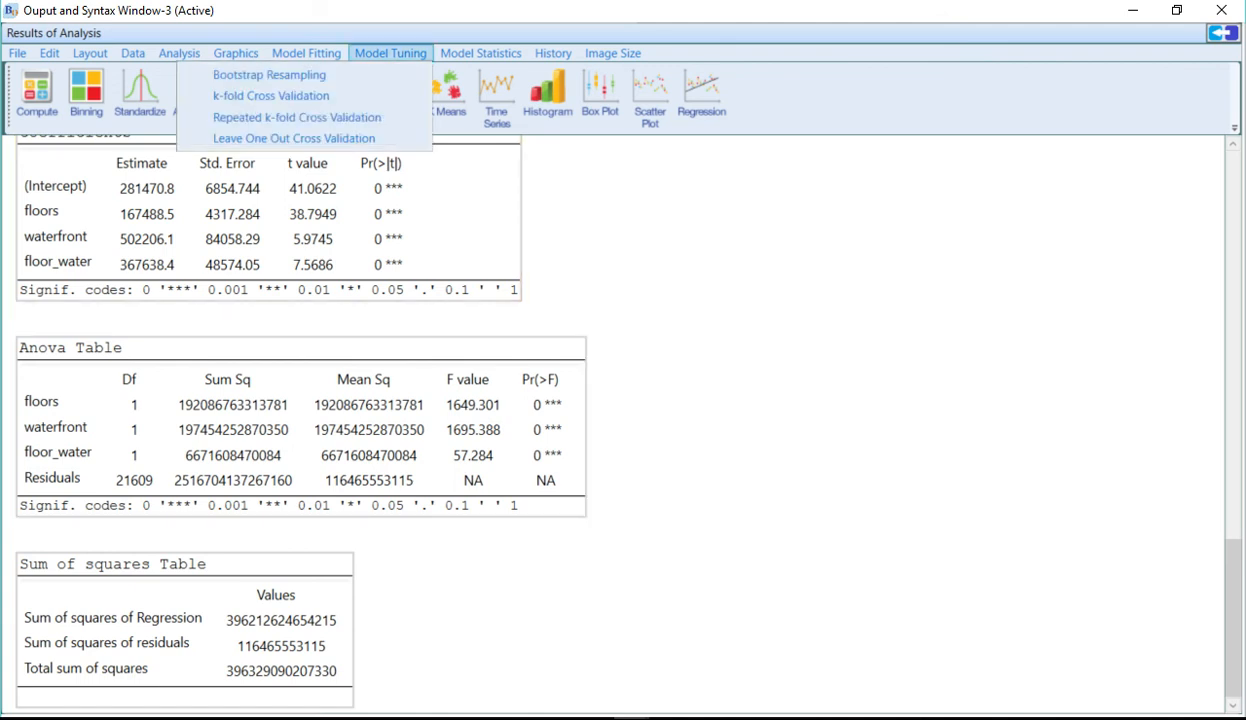
mouse_move(306, 53)
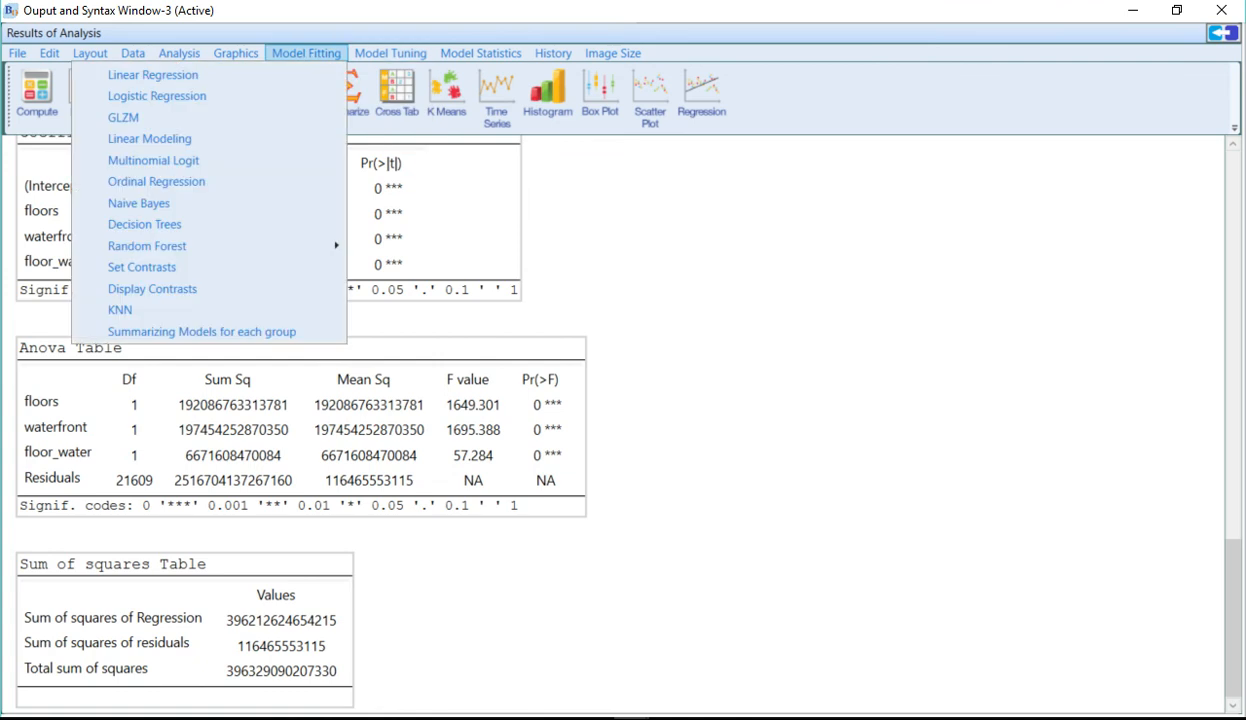
mouse_move(481, 53)
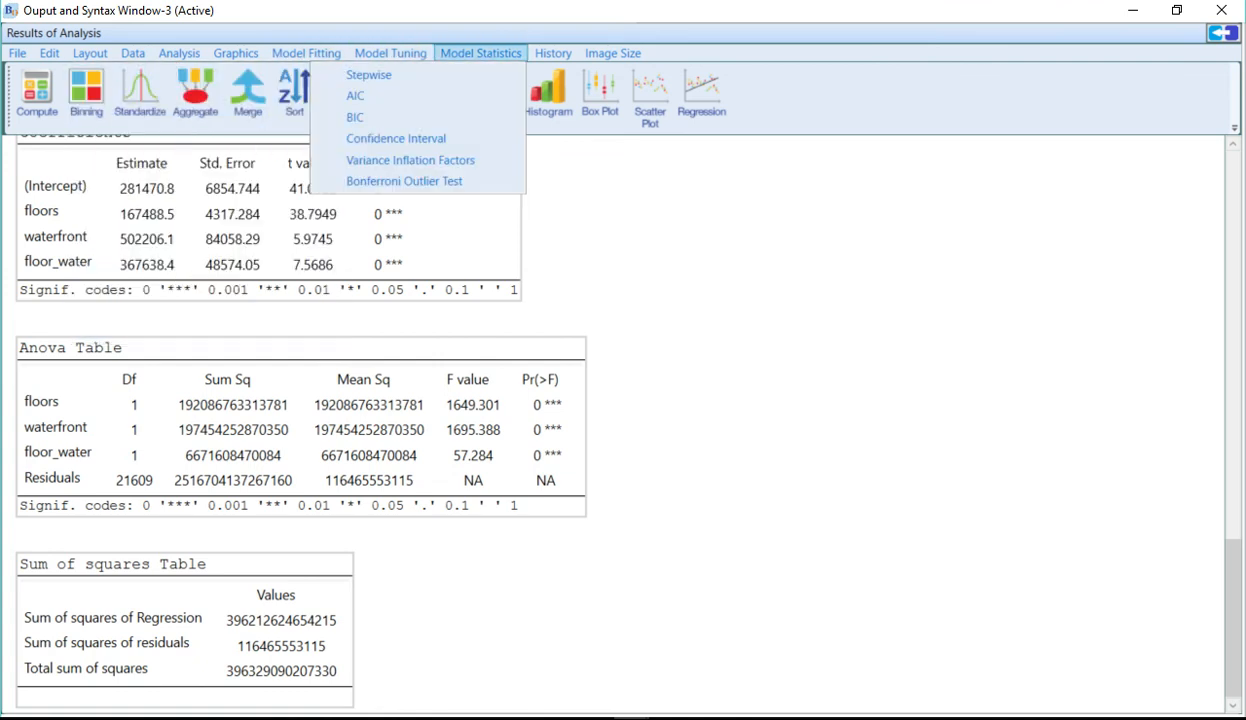
click(410, 160)
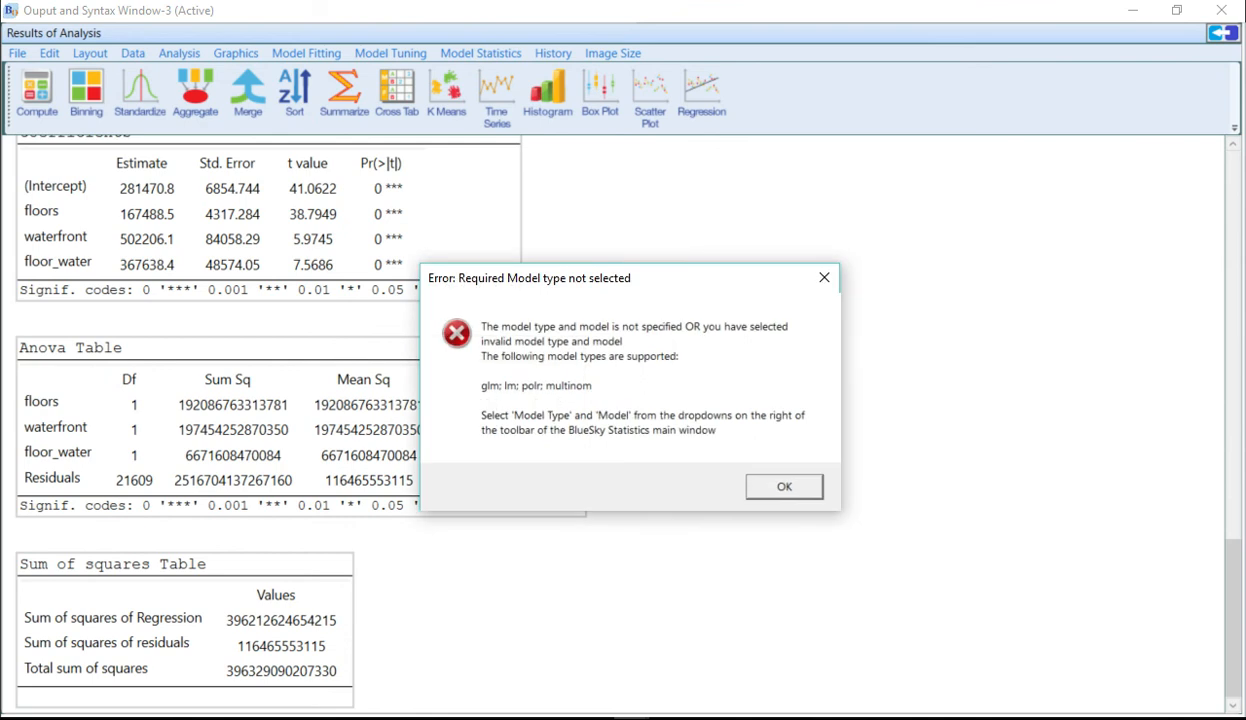
key(Return)
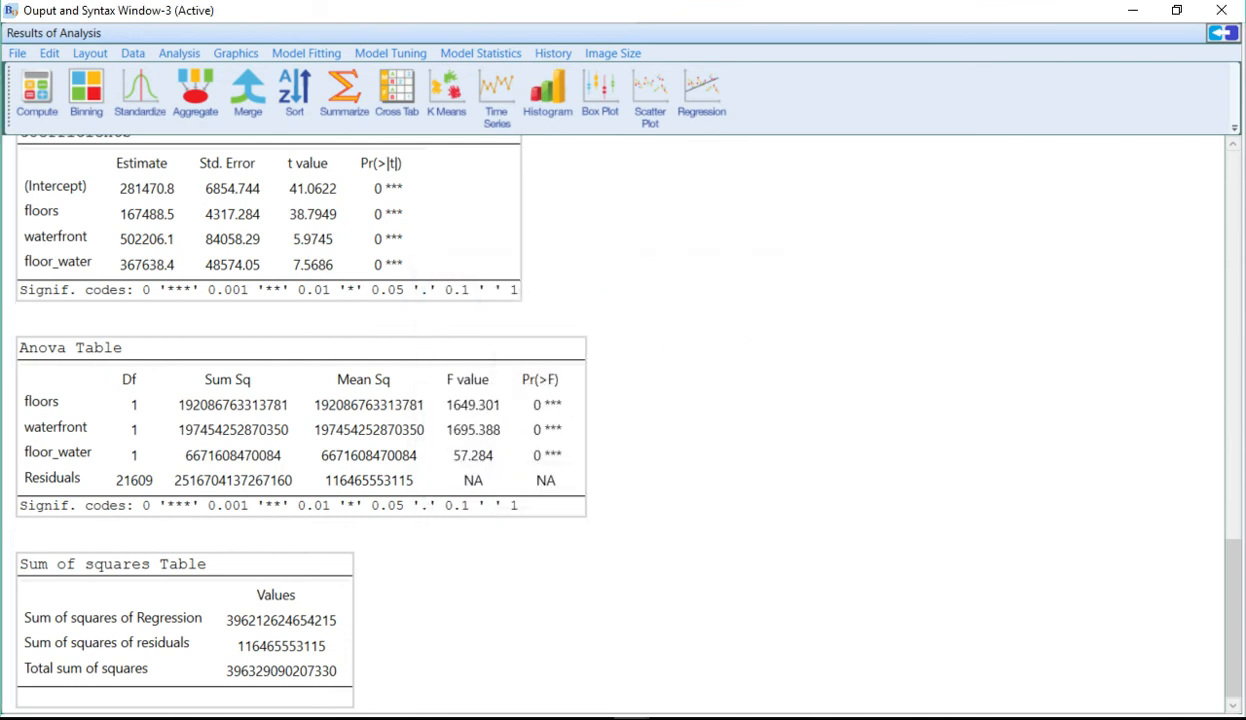
- Close the output window without saving, then set the model type to lm with LinearRegModel1 as the picked model
key(alt+F4)
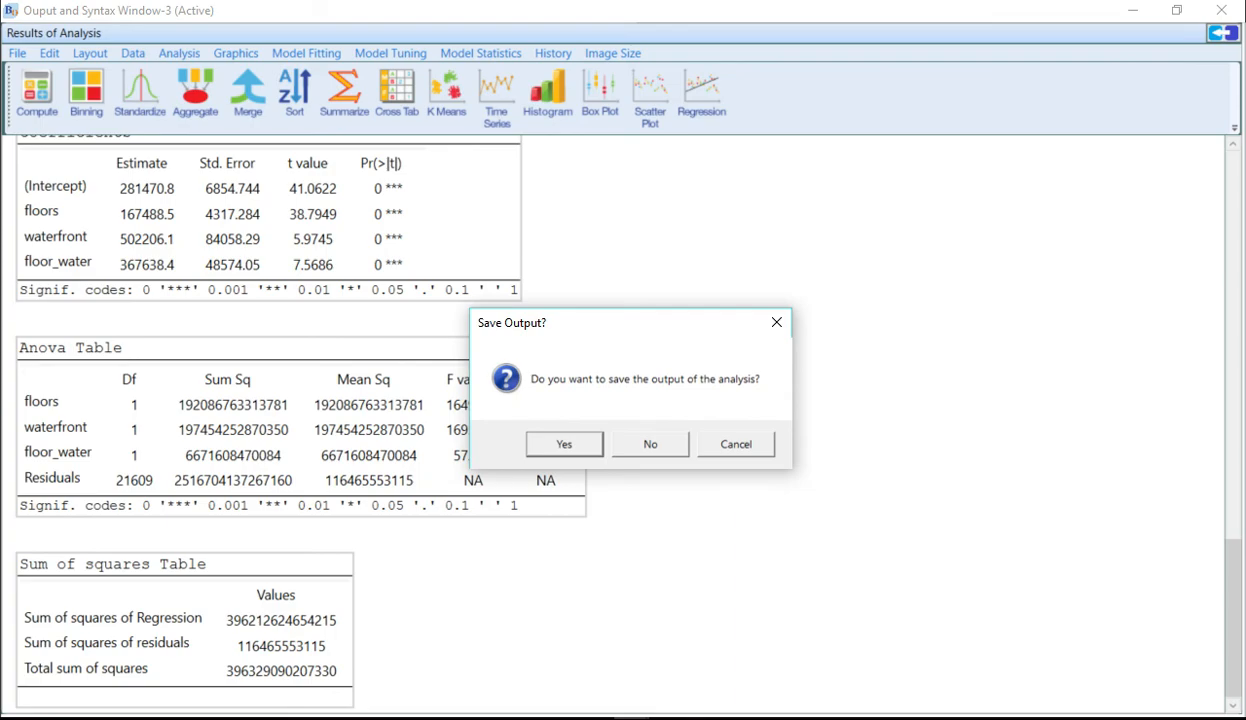
click(650, 444)
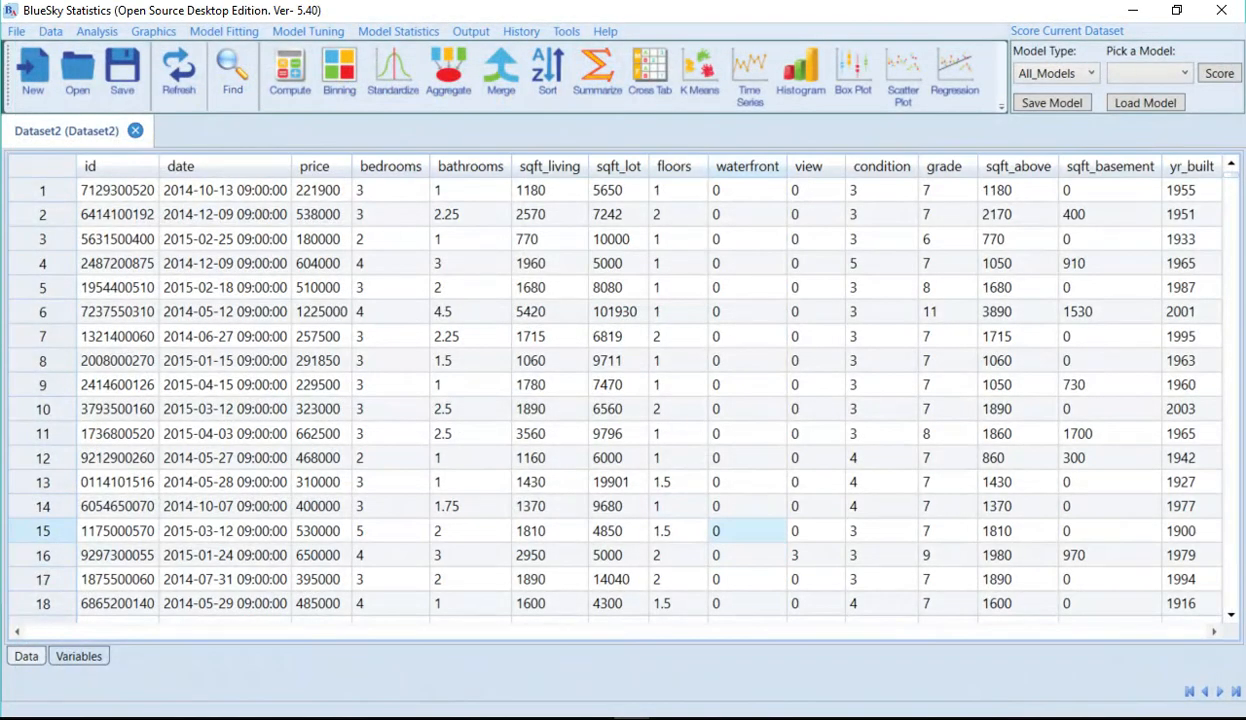
click(1140, 73)
click(1058, 73)
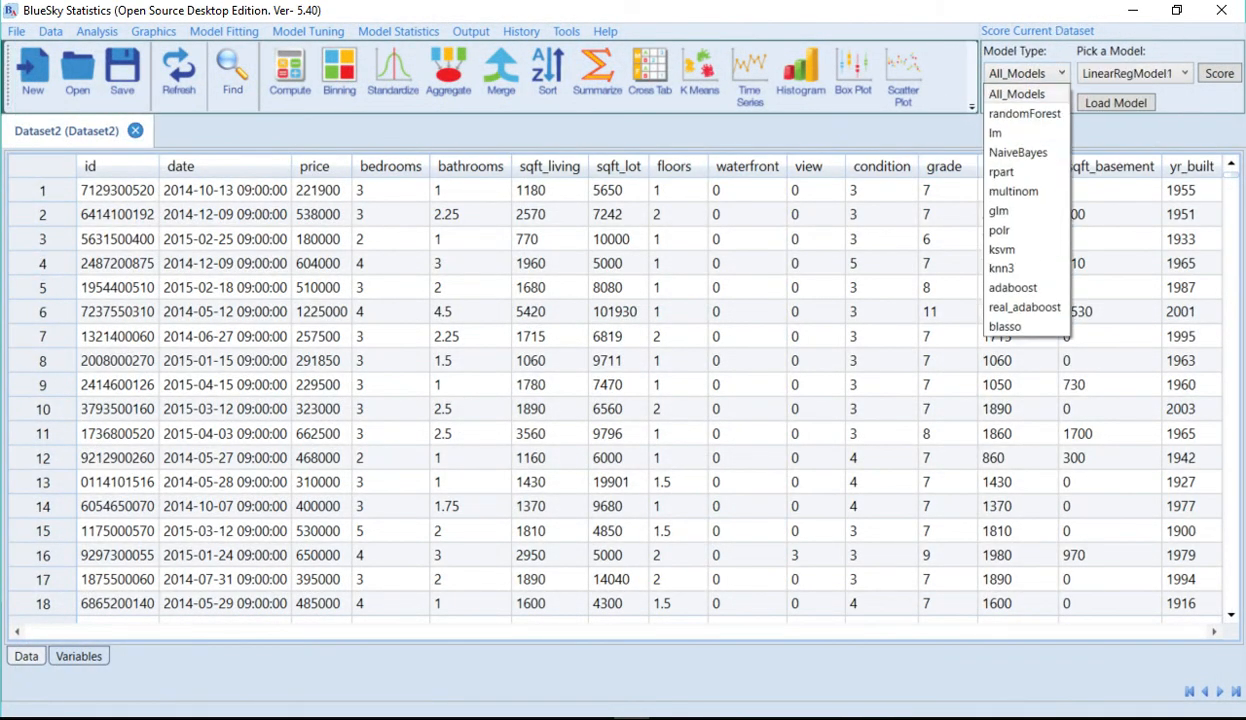
key(Escape)
click(1060, 73)
click(1010, 133)
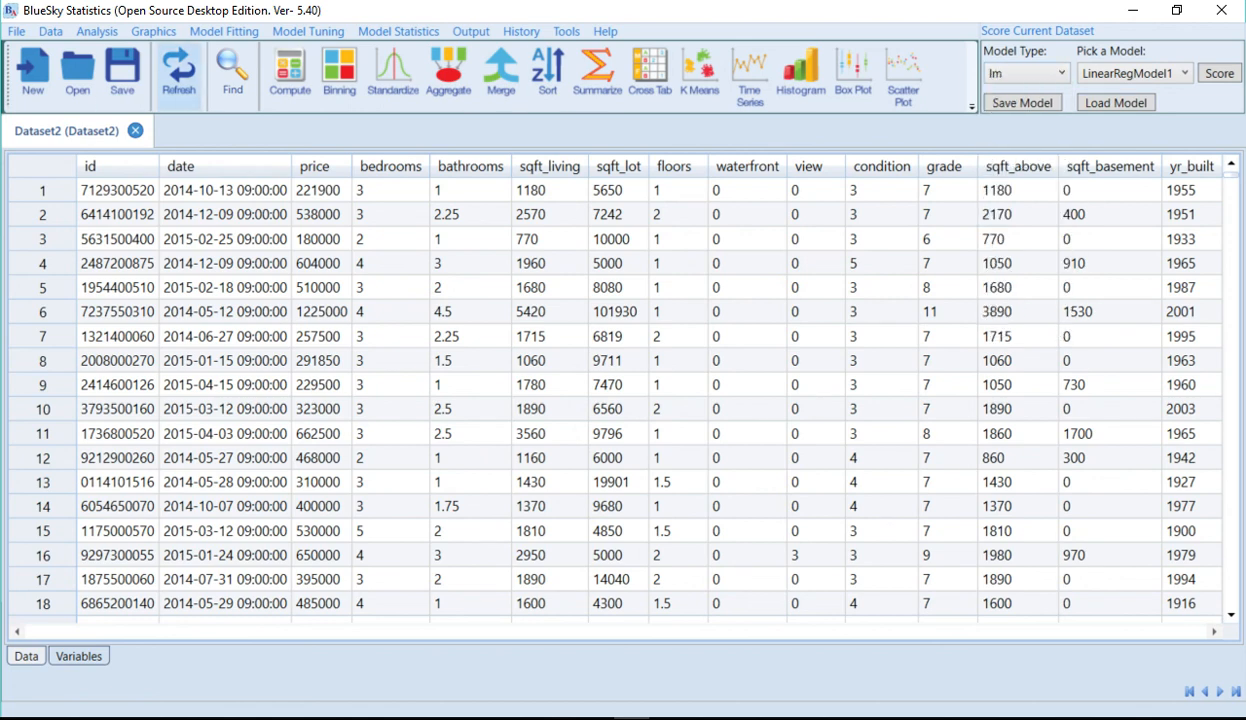
- Rerun the linear regression LinearRegModel1 of price on floors, waterfront and floor_water
click(224, 31)
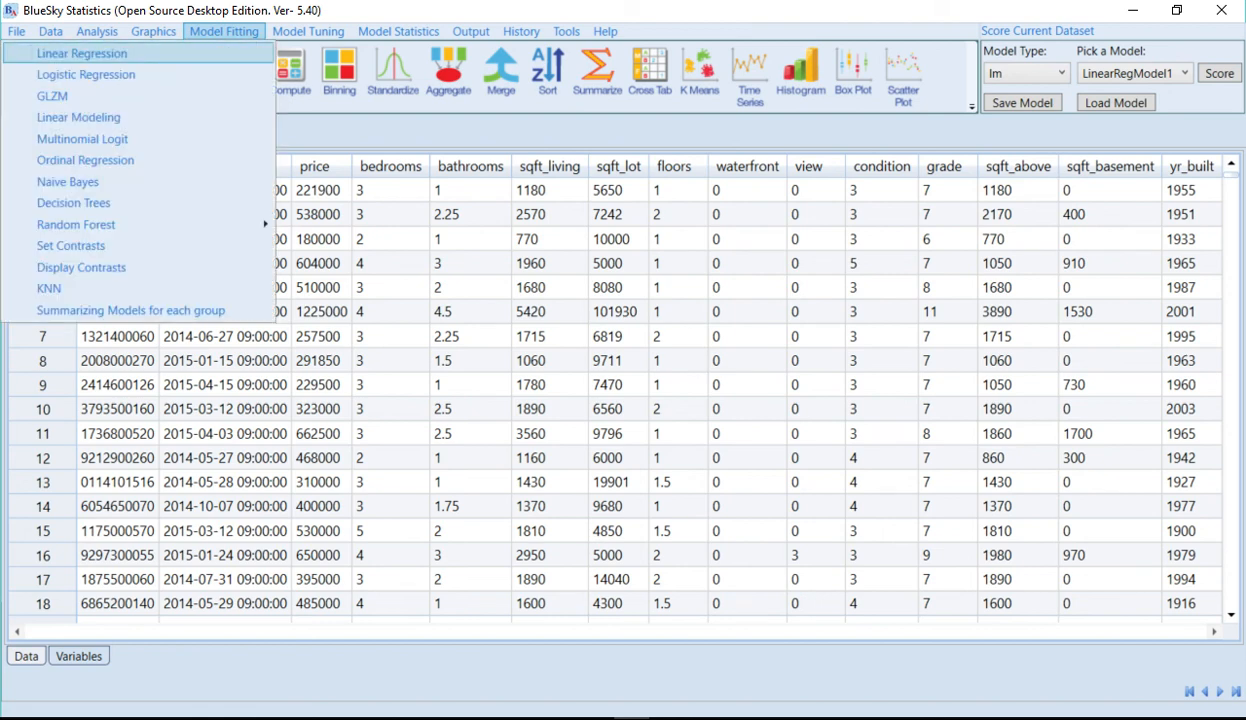
click(521, 31)
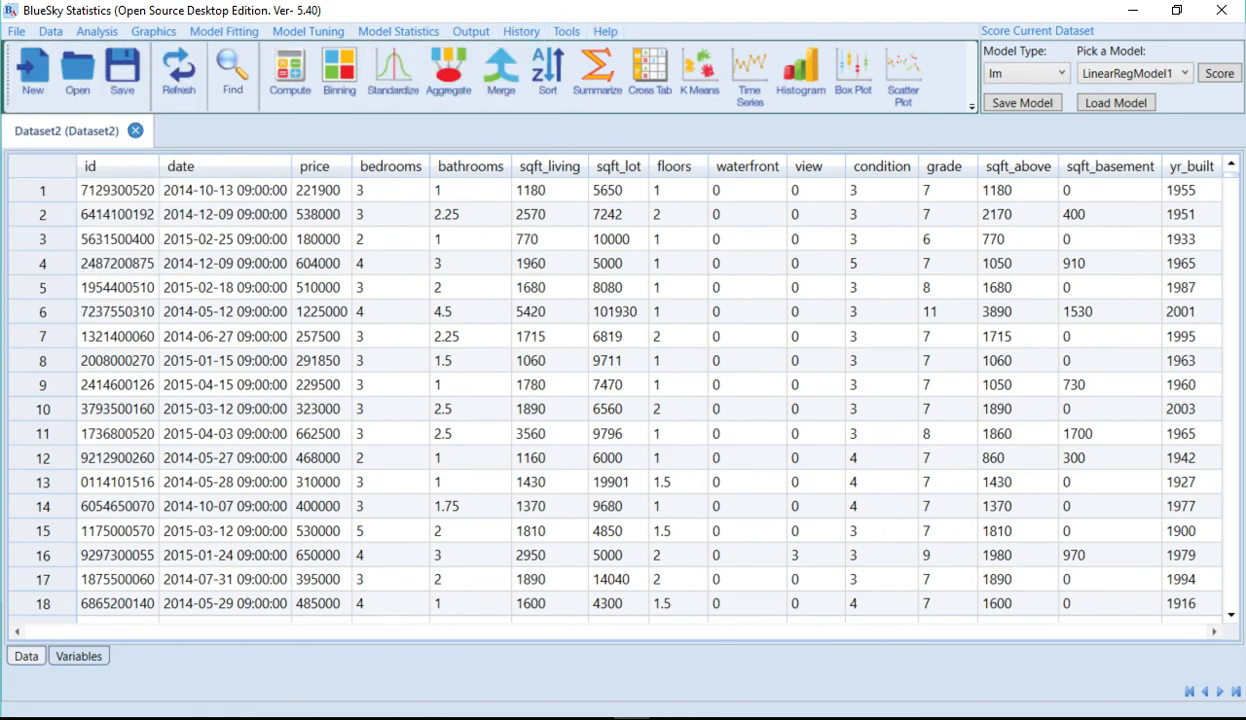
click(521, 31)
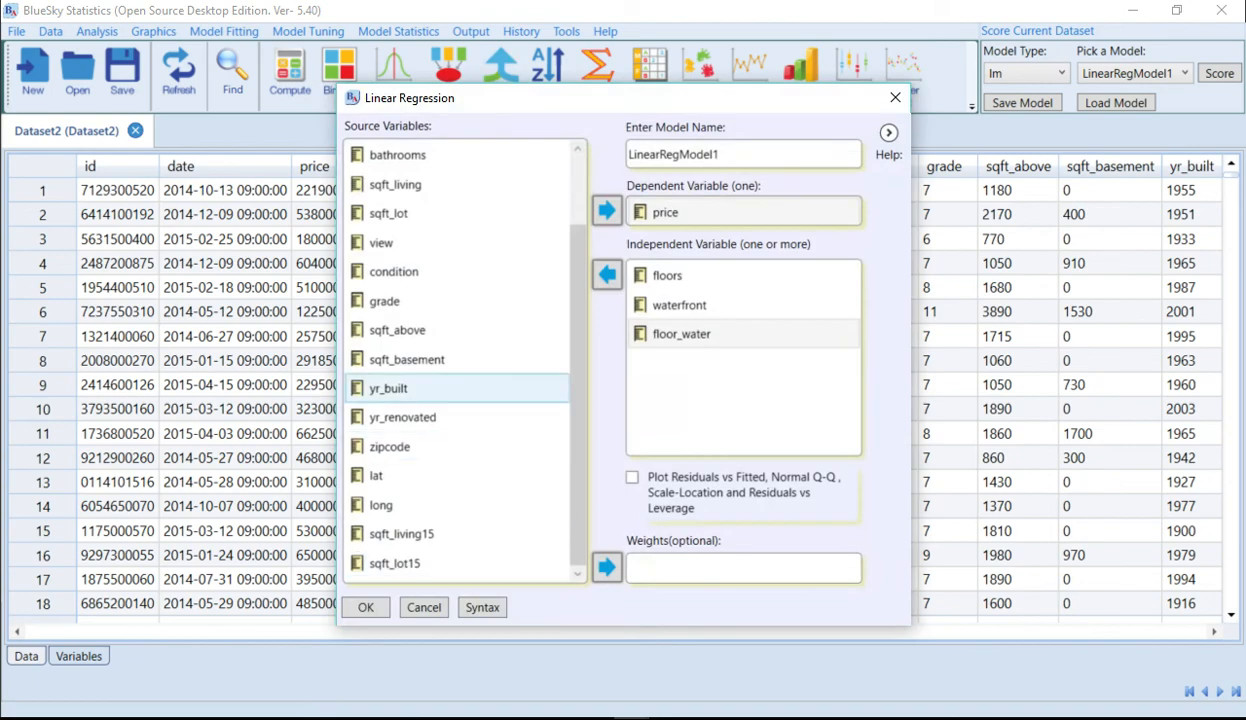
click(366, 607)
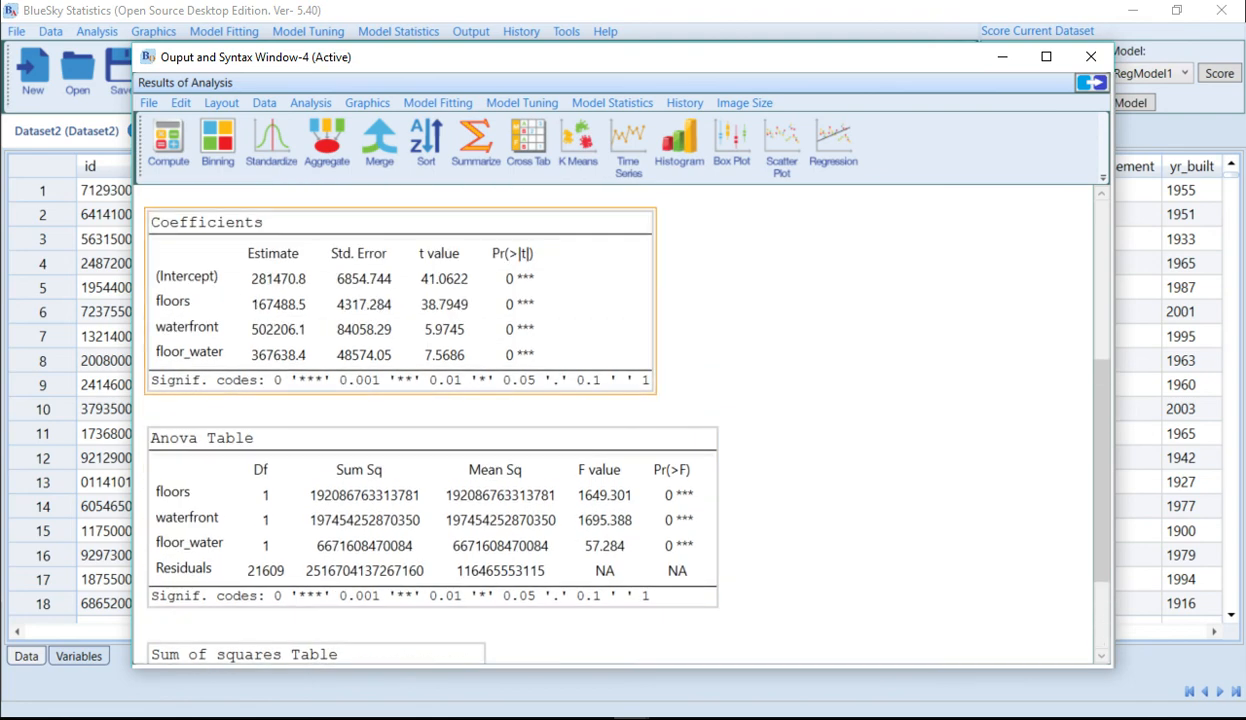
- Compute the Variance Inflation Factors for LinearRegModel1 from the main data window and review the output
key(alt+Tab)
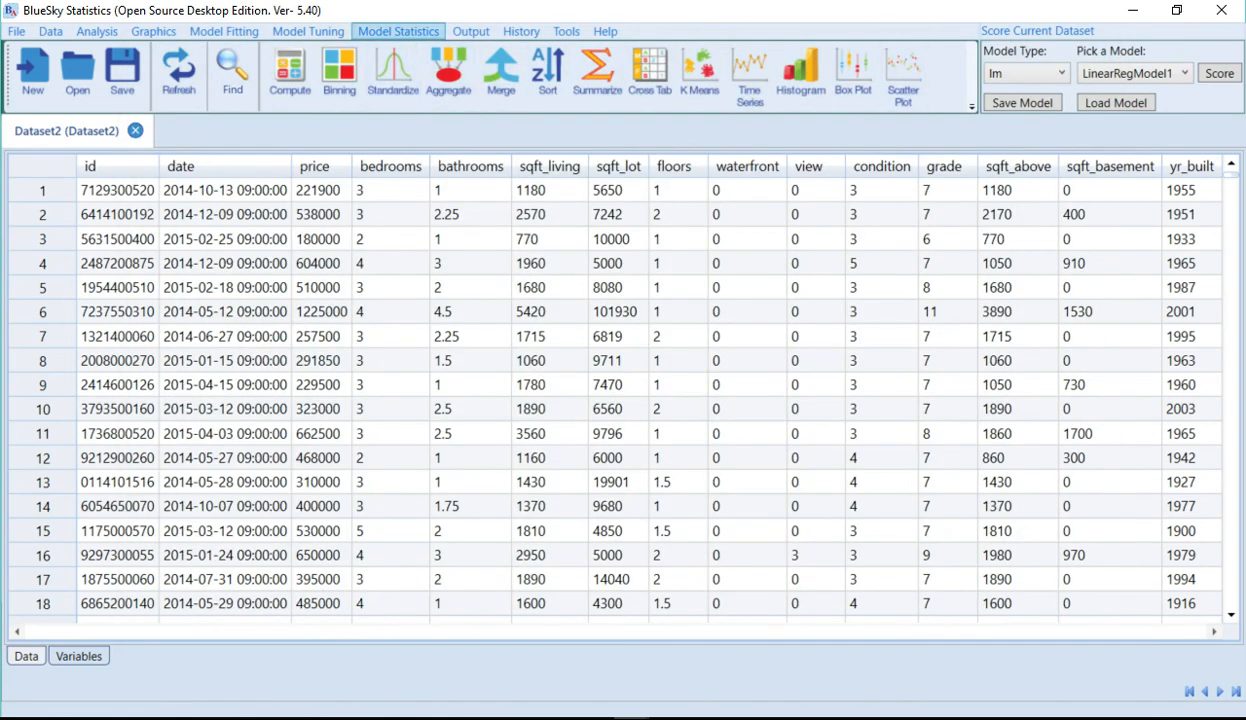
click(398, 31)
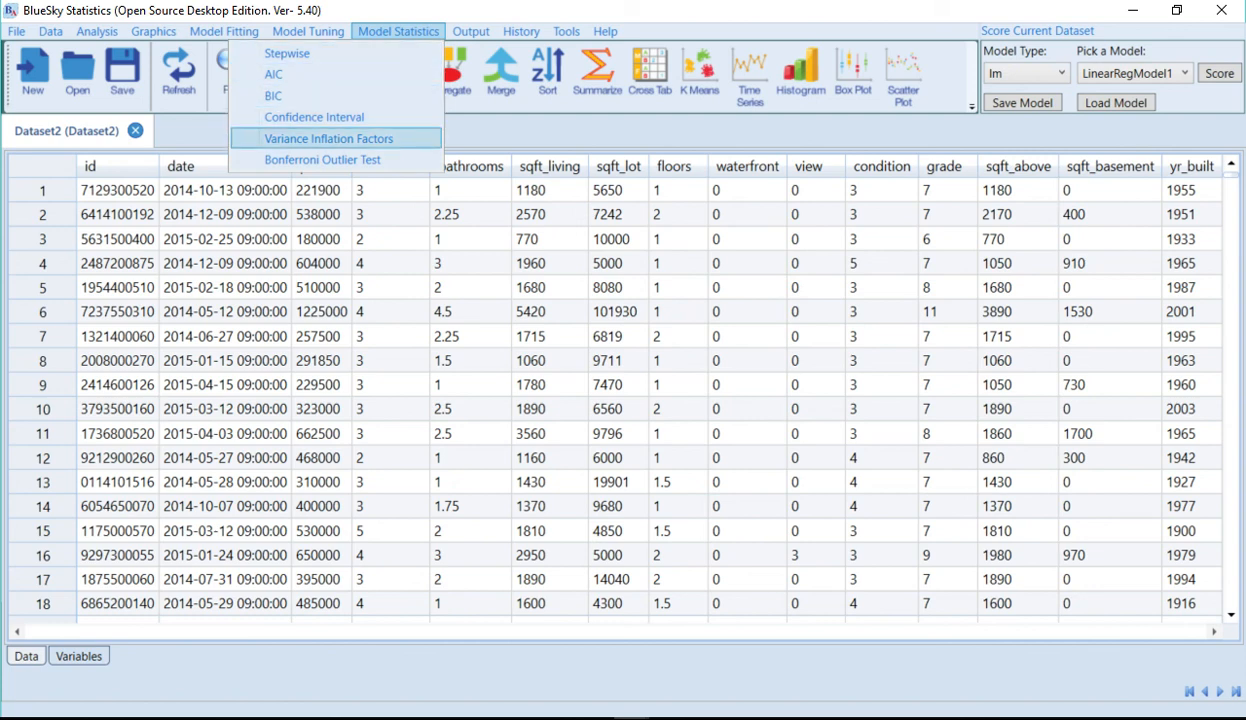
click(328, 138)
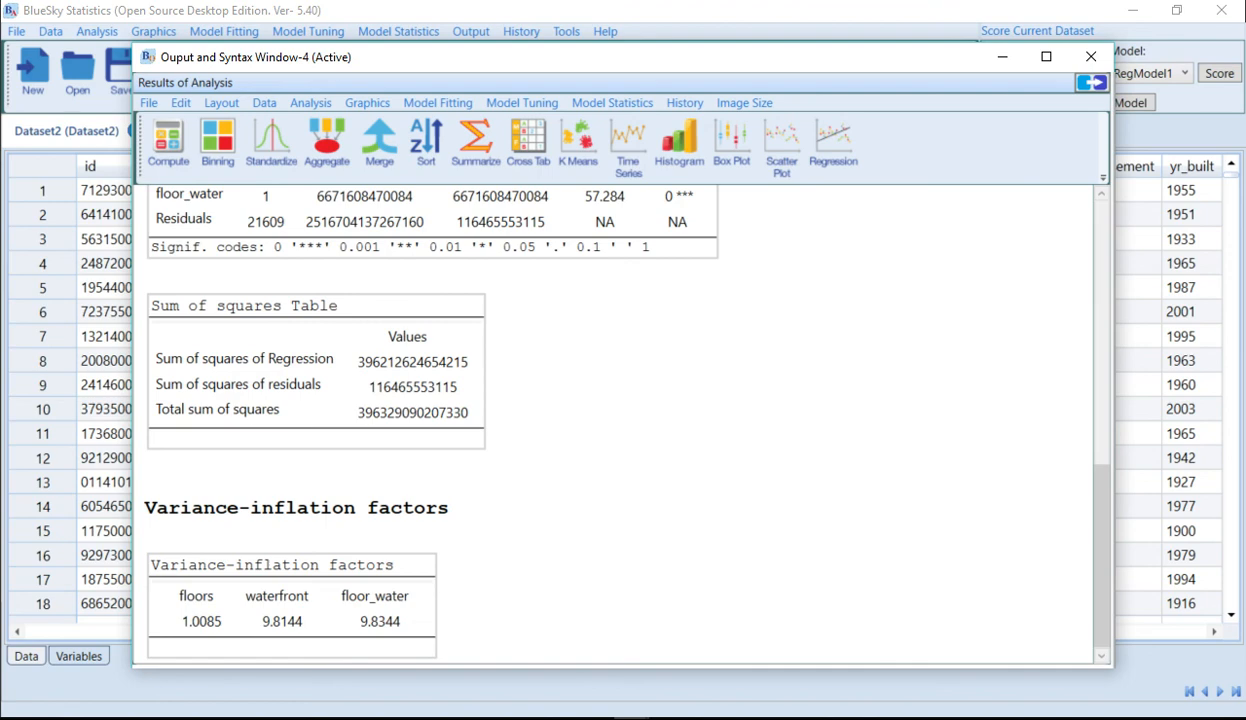
scroll(611, 413, up, 2)
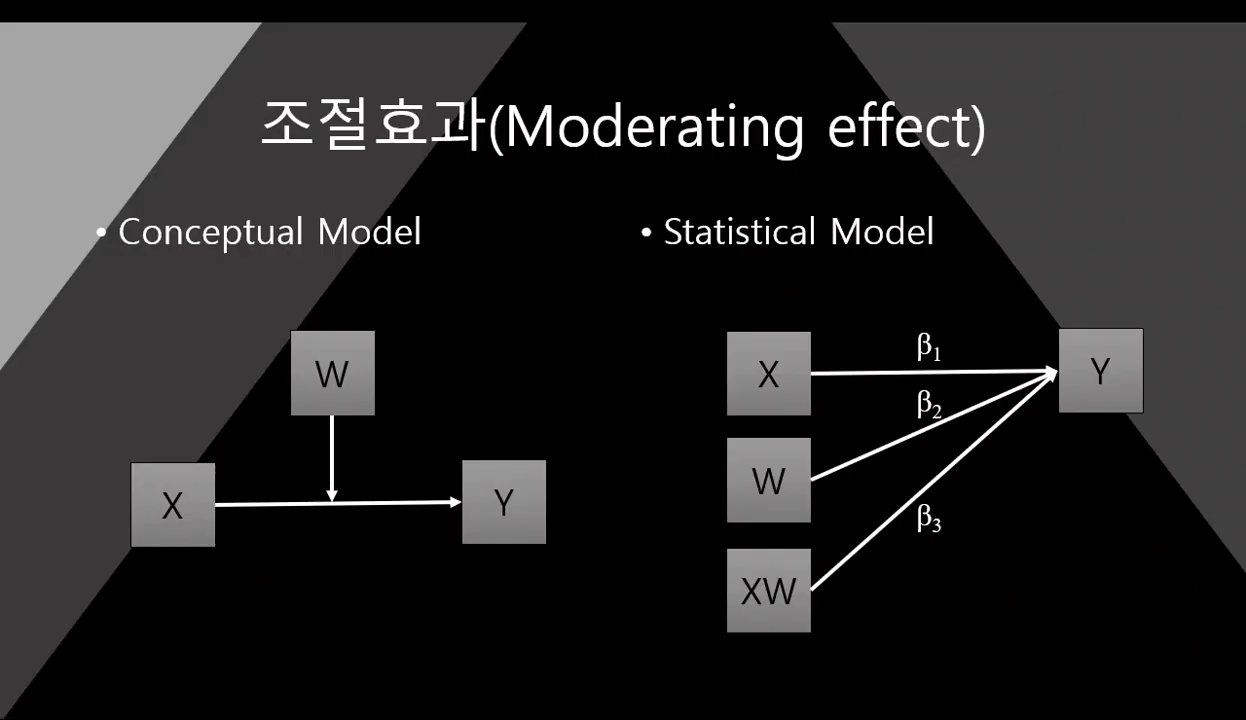
key(Right)
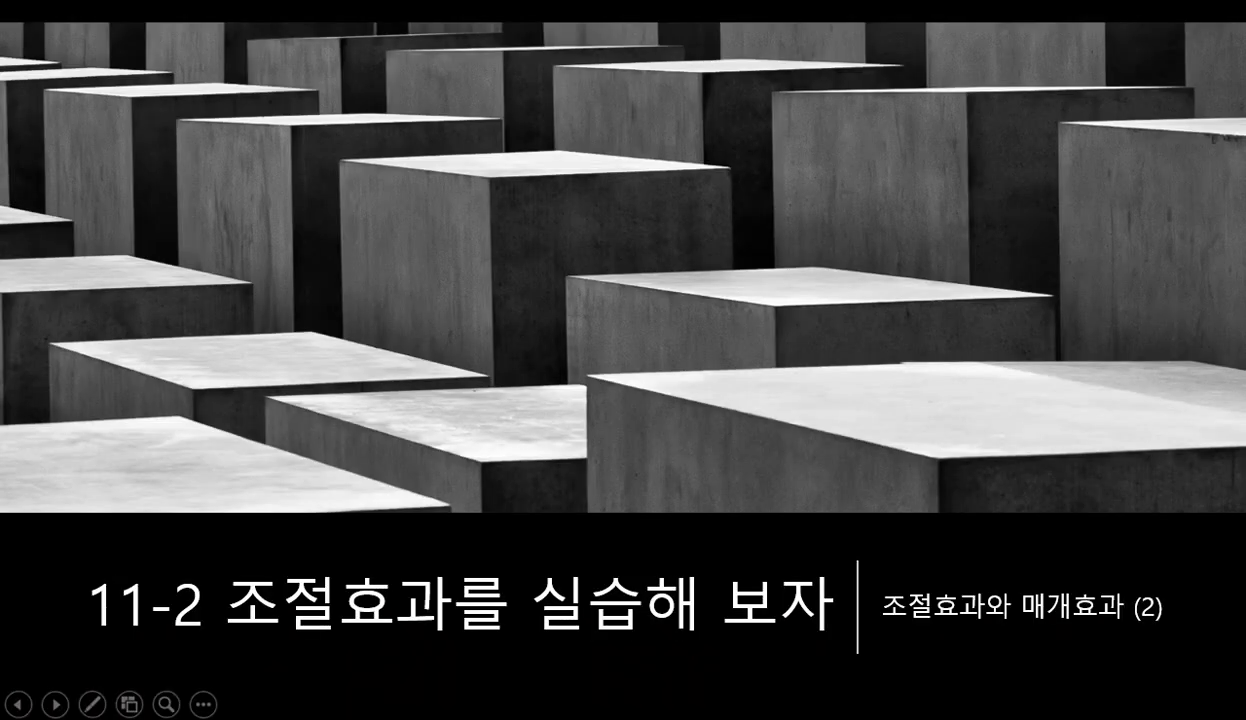